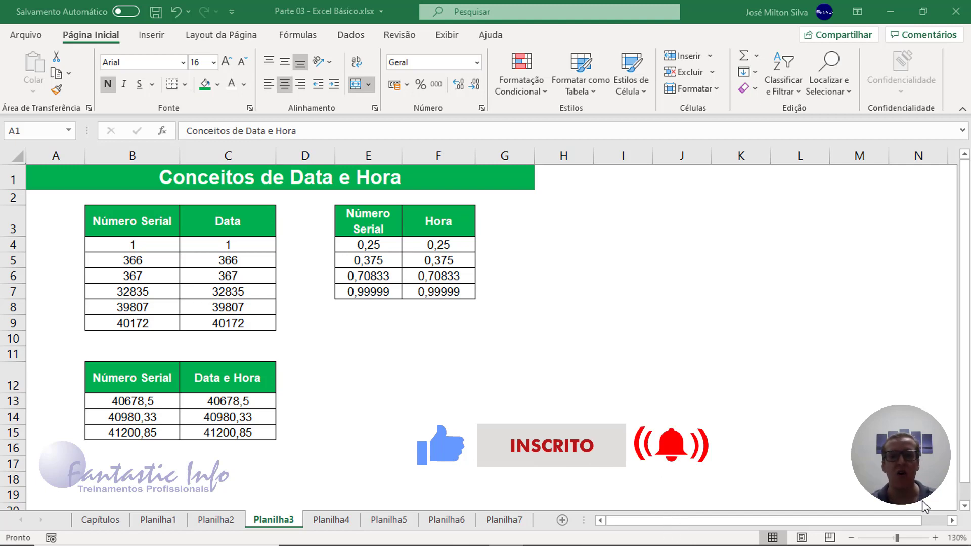
Step: Enter the date 20/01/2021 in cell H3
left_click(665, 302)
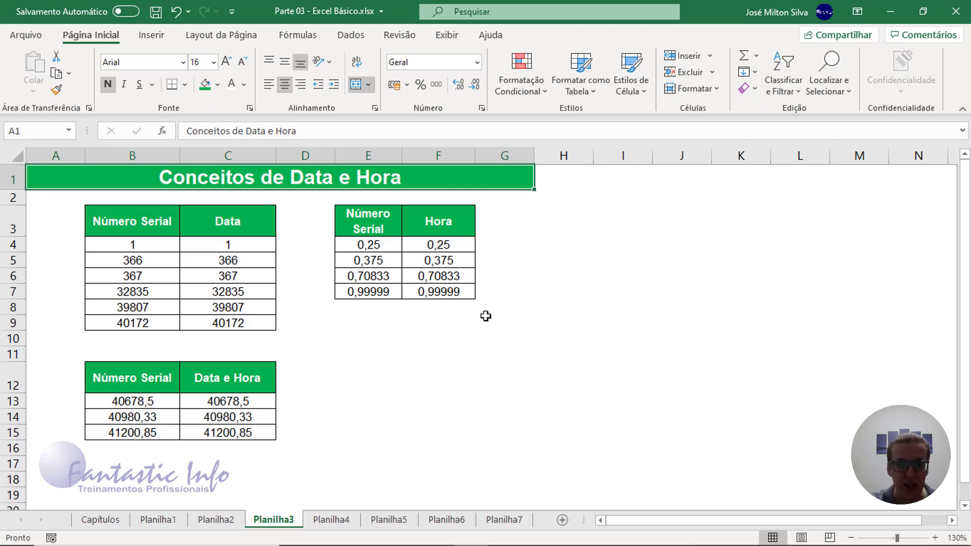
left_click(566, 239)
left_click(582, 223)
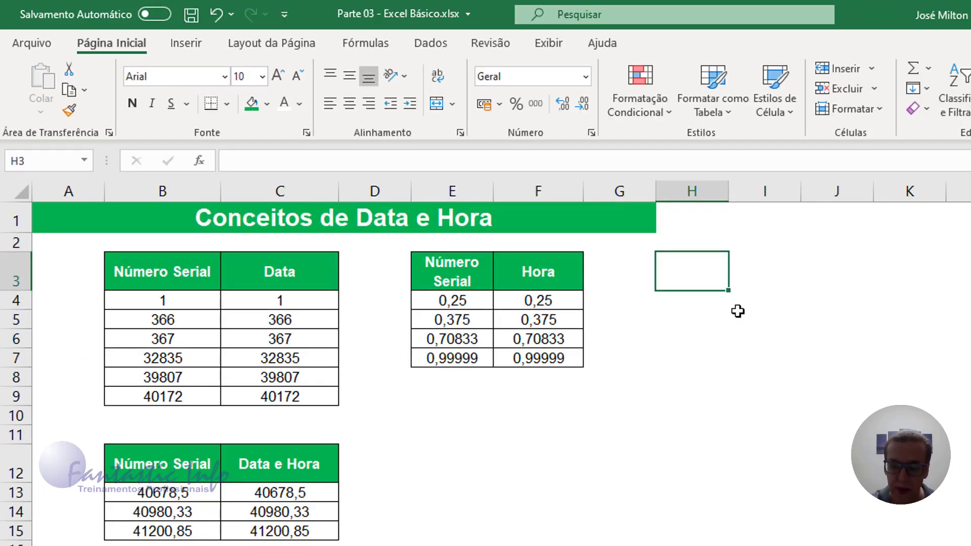
type("20/01")
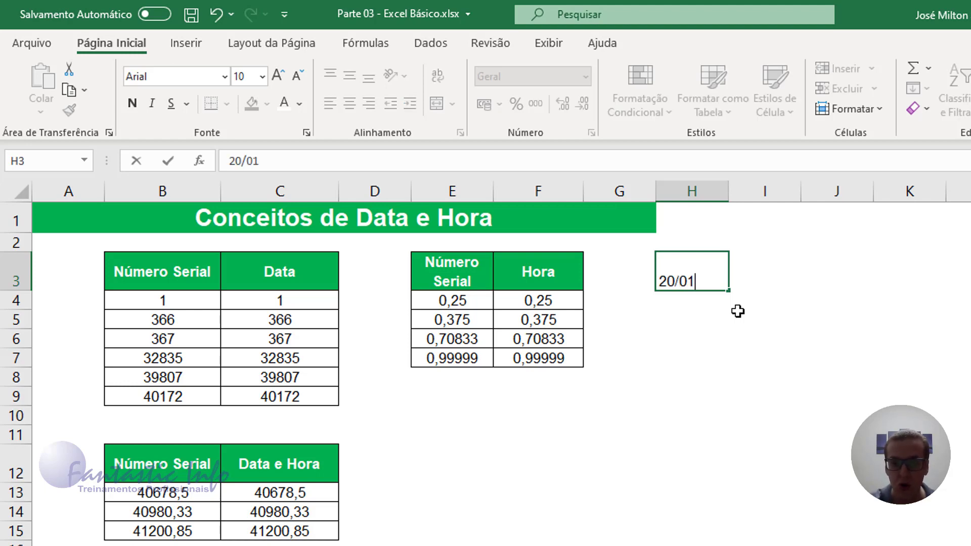
type("/2021")
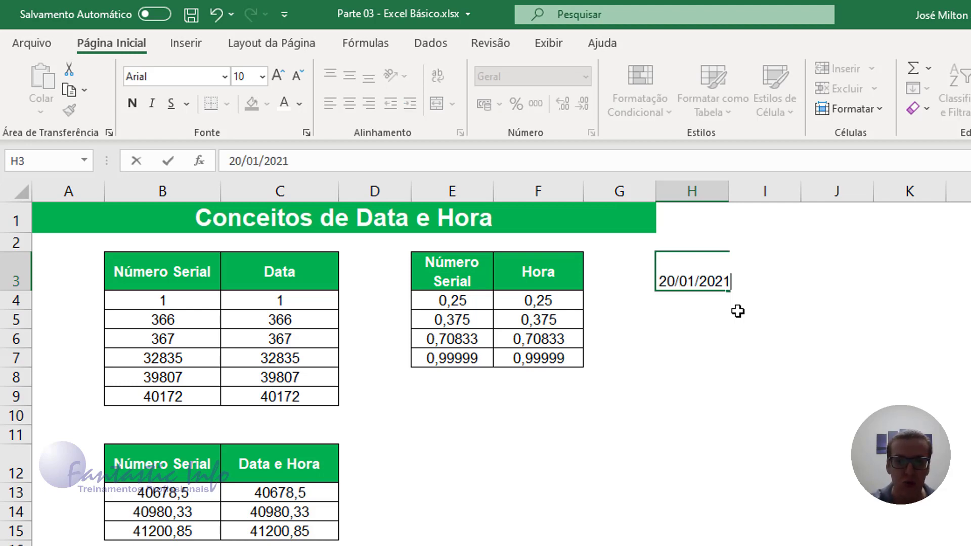
key("Return")
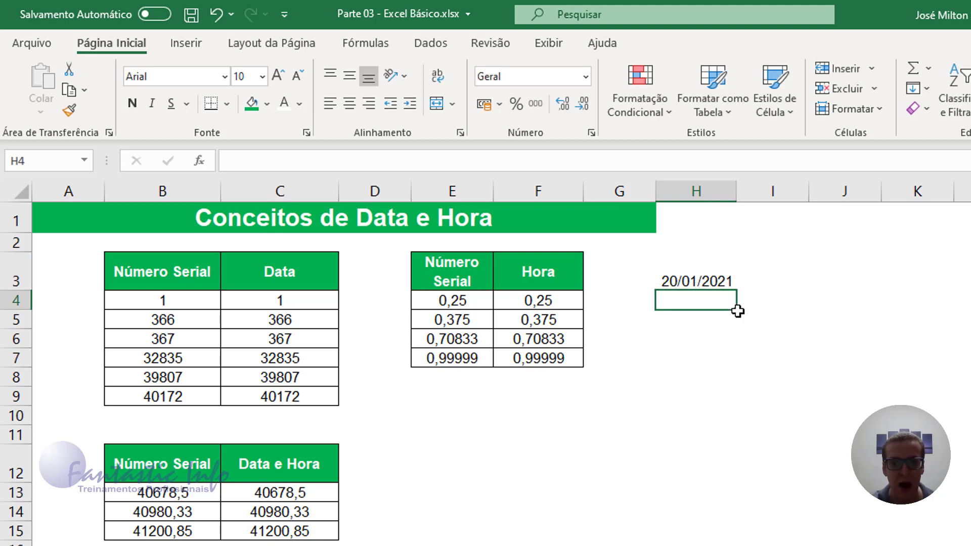
Step: Change the number format of cell H3 to Geral and then back to Data Abreviada
left_click(709, 284)
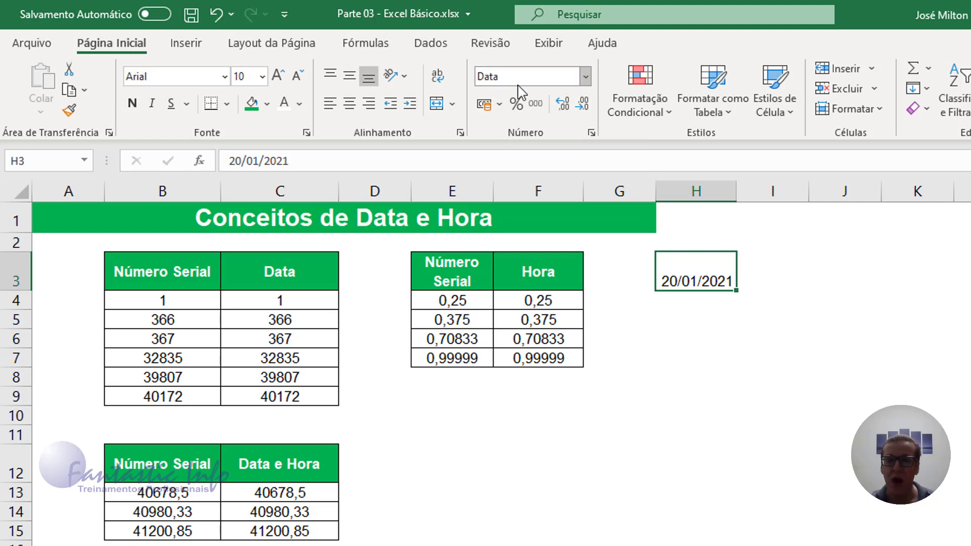
left_click(583, 80)
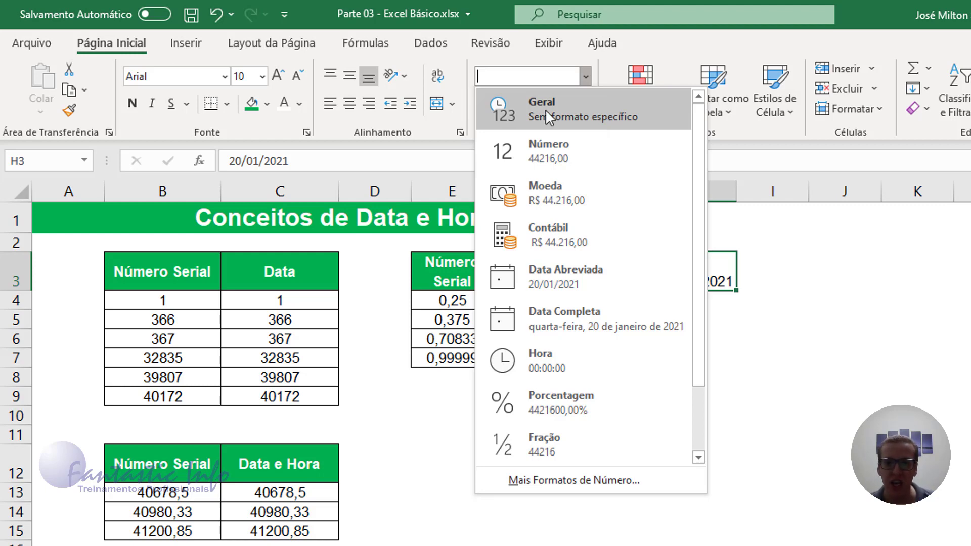
left_click(581, 121)
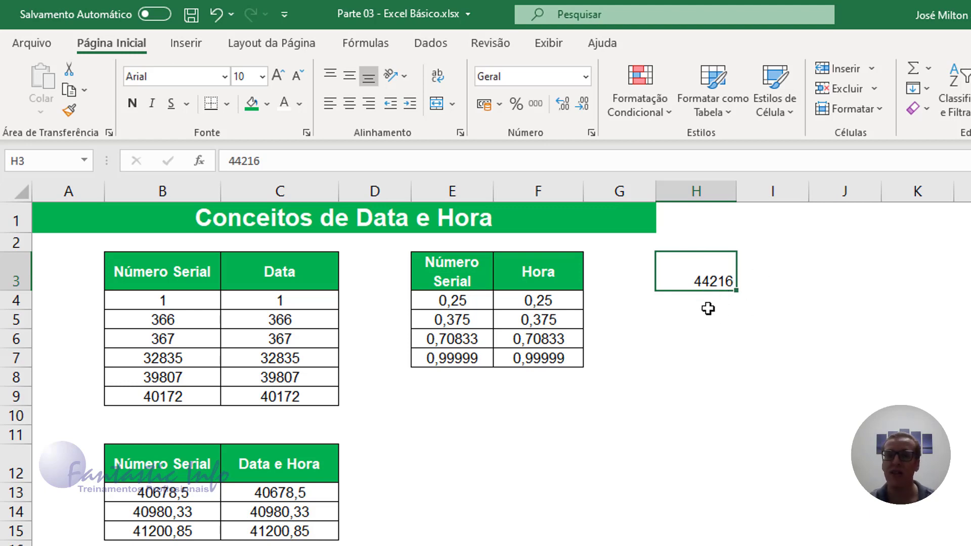
left_click(585, 77)
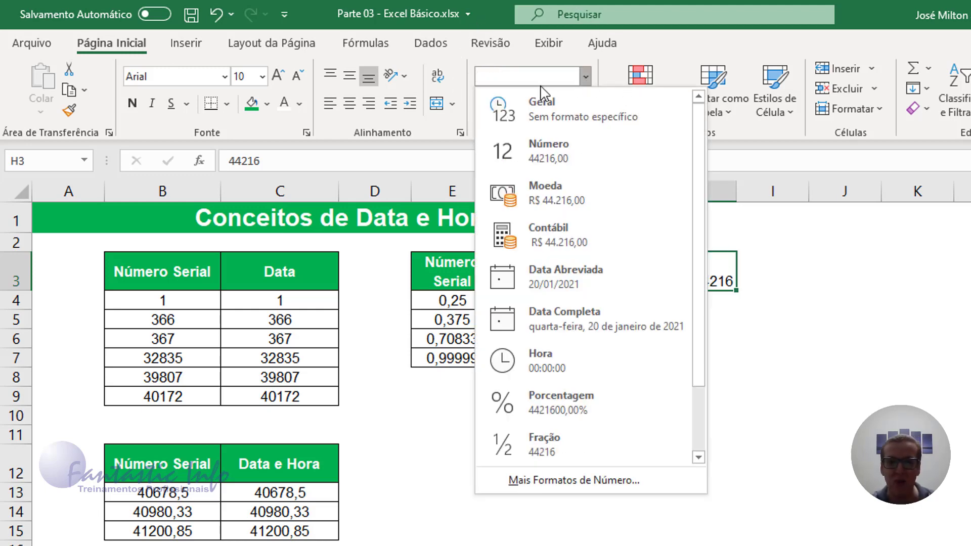
left_click(566, 279)
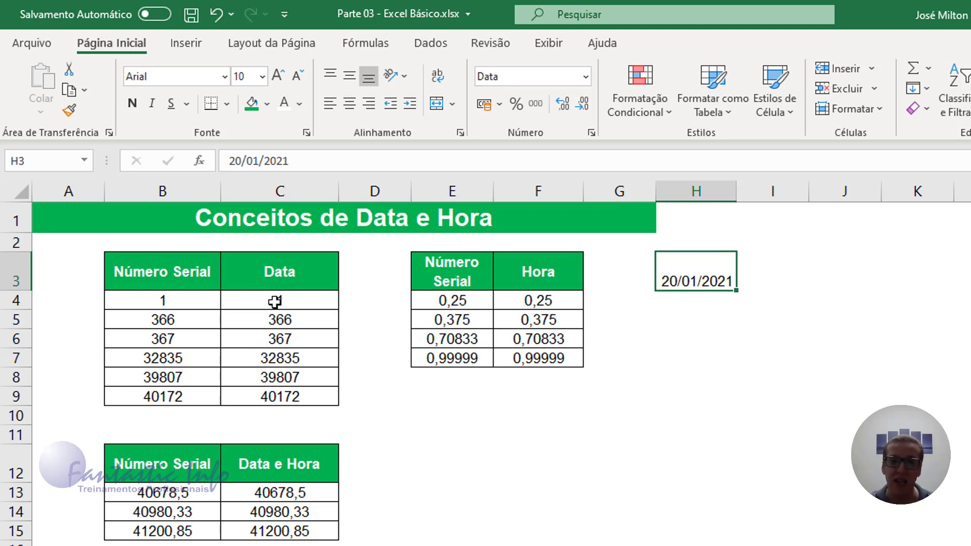
Step: Format the Data column cells C4:C9 as short dates with the Data Abreviada number format
left_click_drag(260, 304, 281, 396)
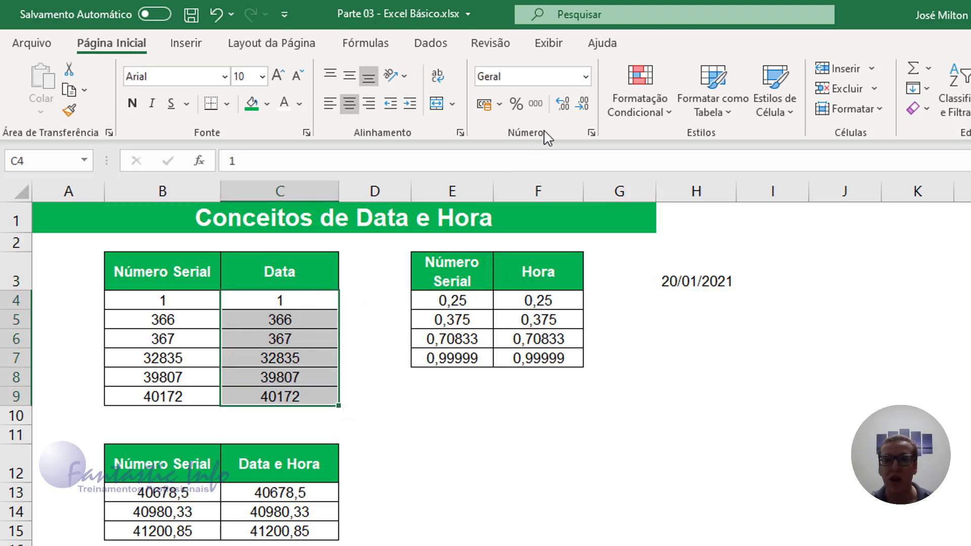
left_click(586, 78)
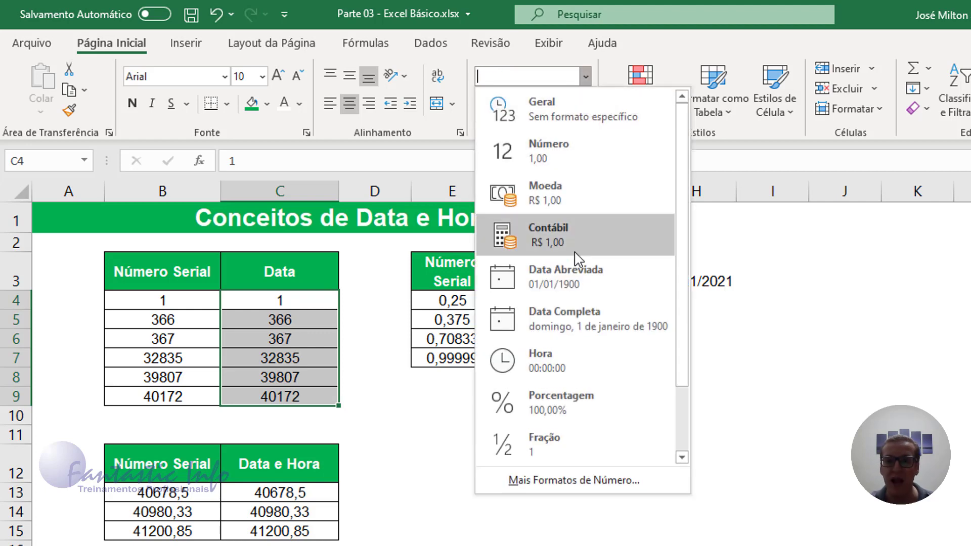
left_click(576, 278)
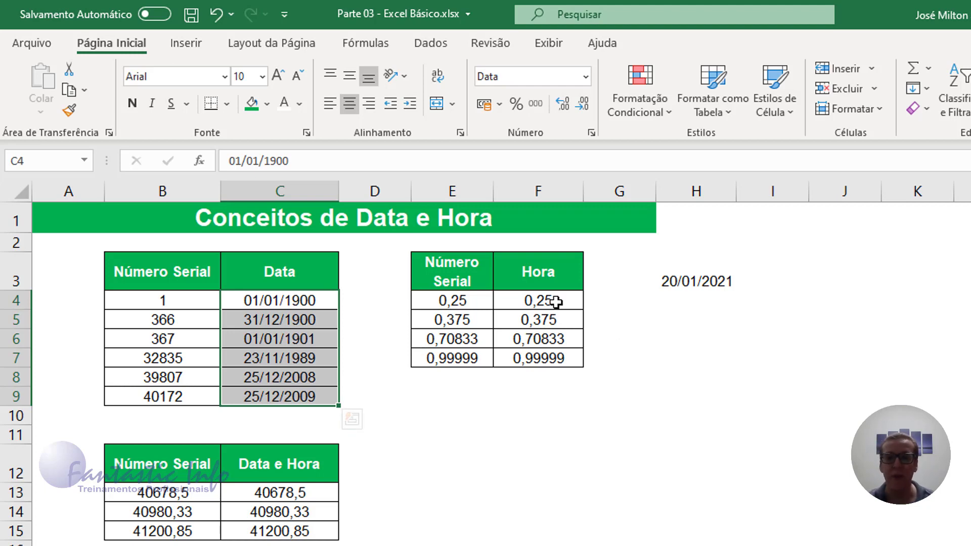
Step: Format the Hora column cells F4:F7 as times with the Hora number format
left_click_drag(556, 302, 556, 360)
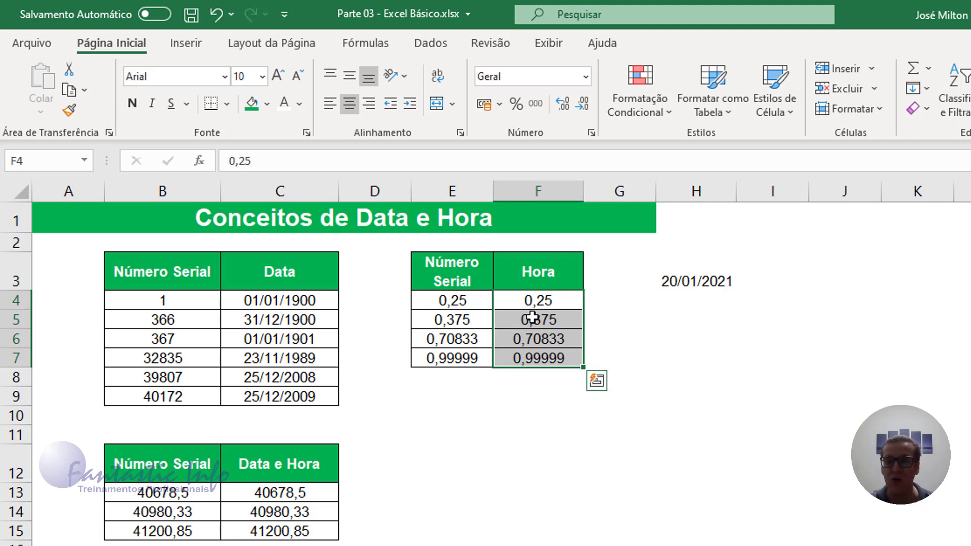
left_click_drag(545, 303, 557, 359)
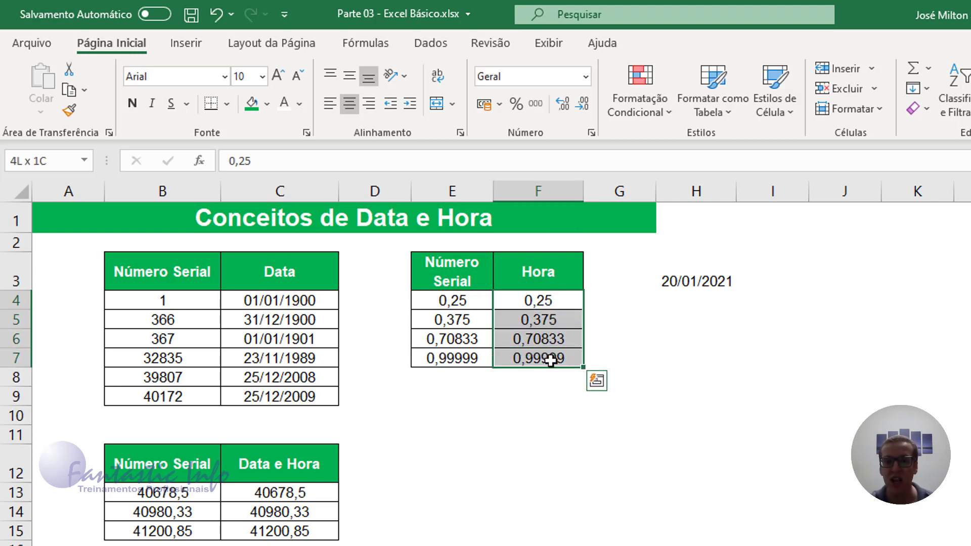
left_click(585, 76)
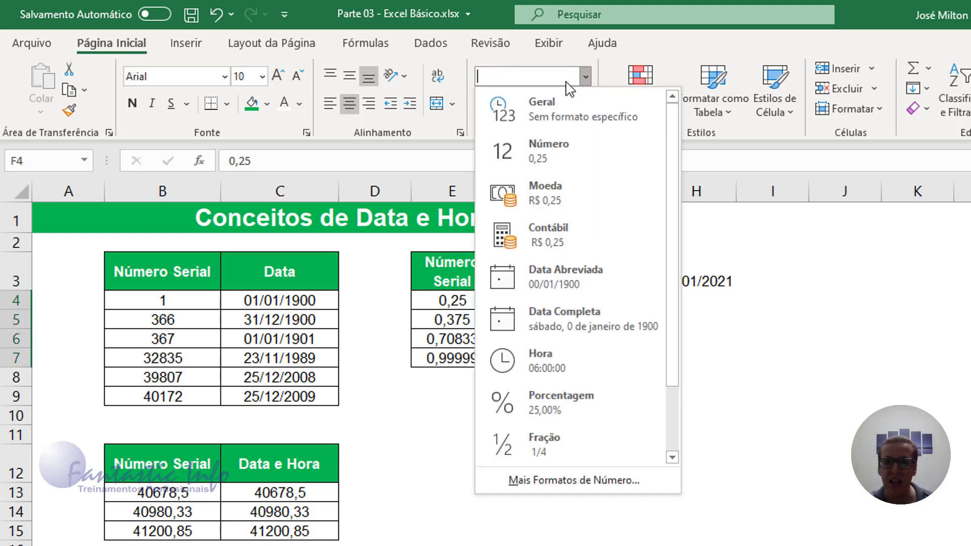
left_click(560, 363)
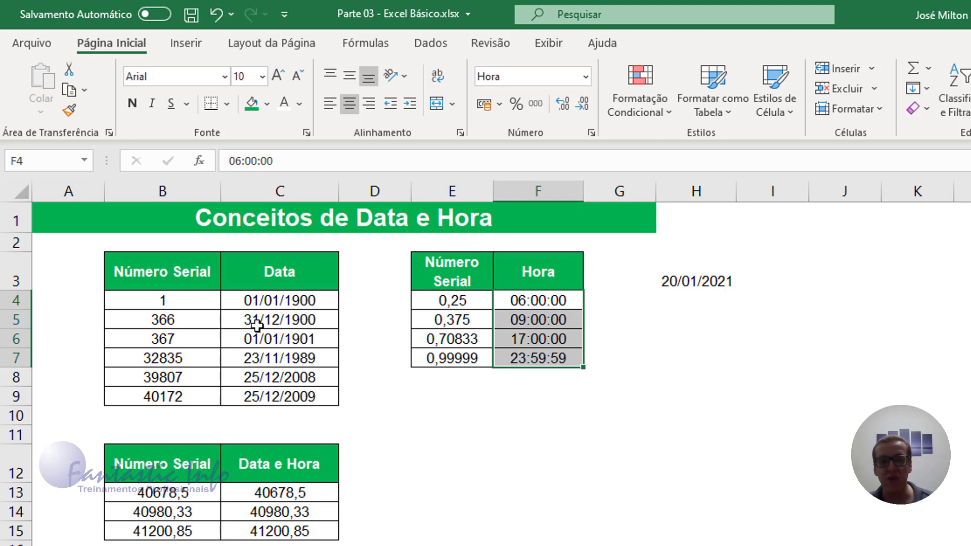
left_click_drag(166, 304, 200, 403)
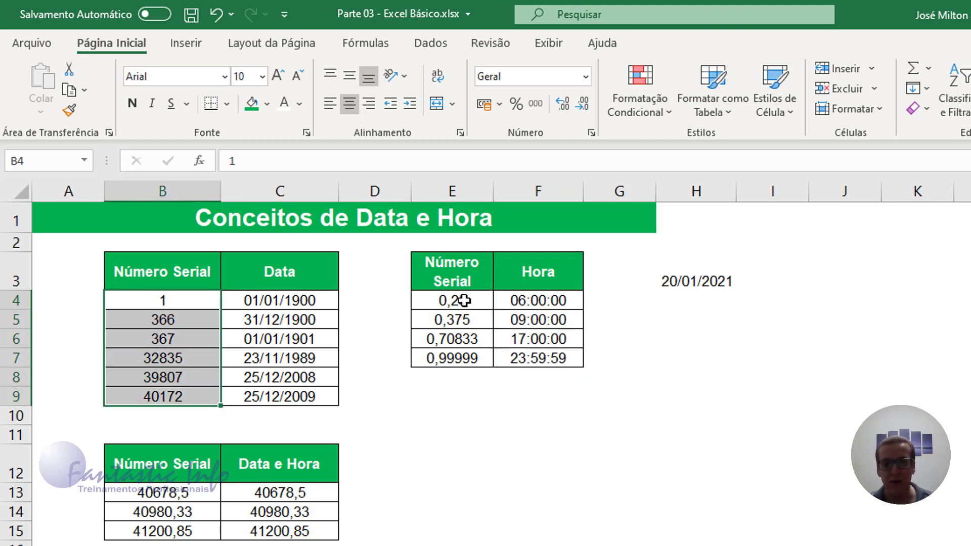
left_click_drag(453, 299, 462, 360)
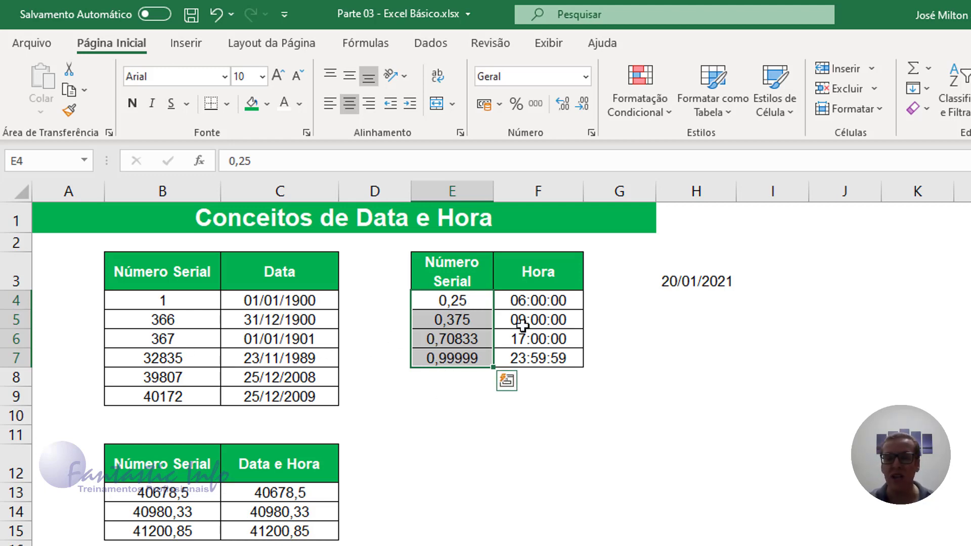
Step: Format the Data e Hora cells C13:C15 with the Data category's combined date and time type 14/3/12 13:30
left_click_drag(303, 494, 307, 516)
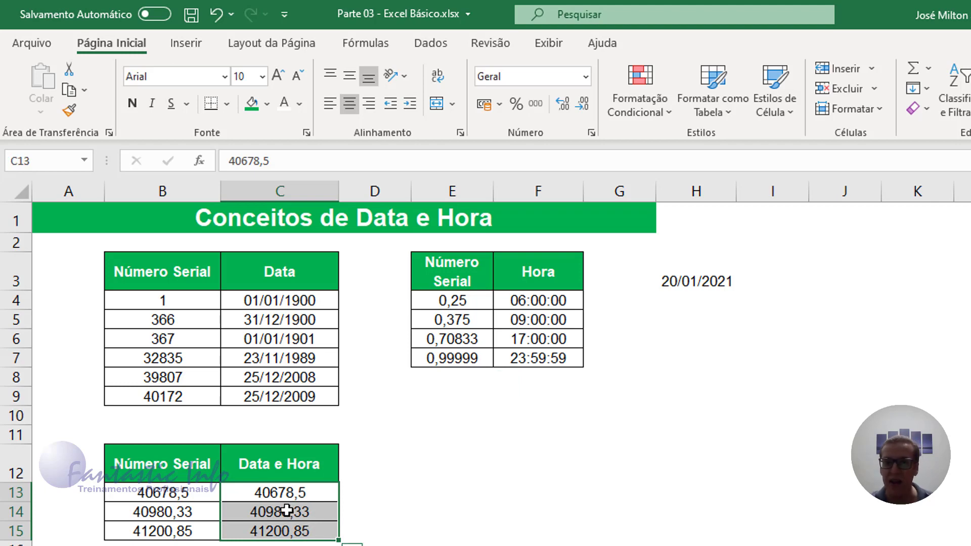
left_click(585, 76)
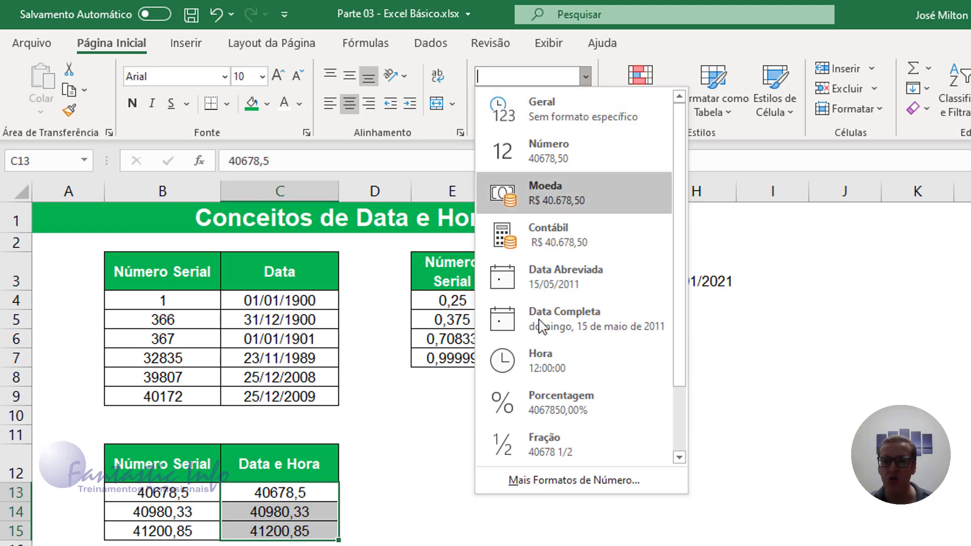
left_click(549, 481)
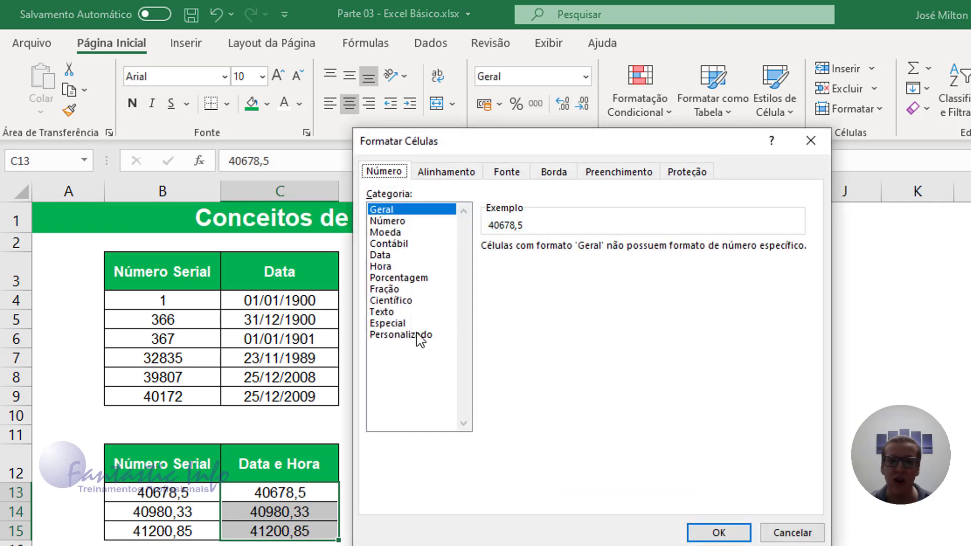
left_click(419, 336)
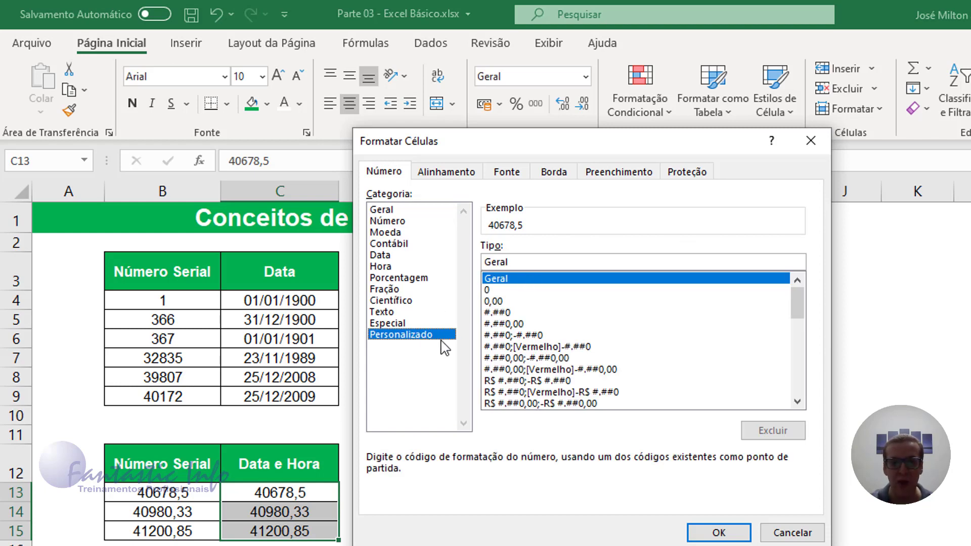
left_click(404, 266)
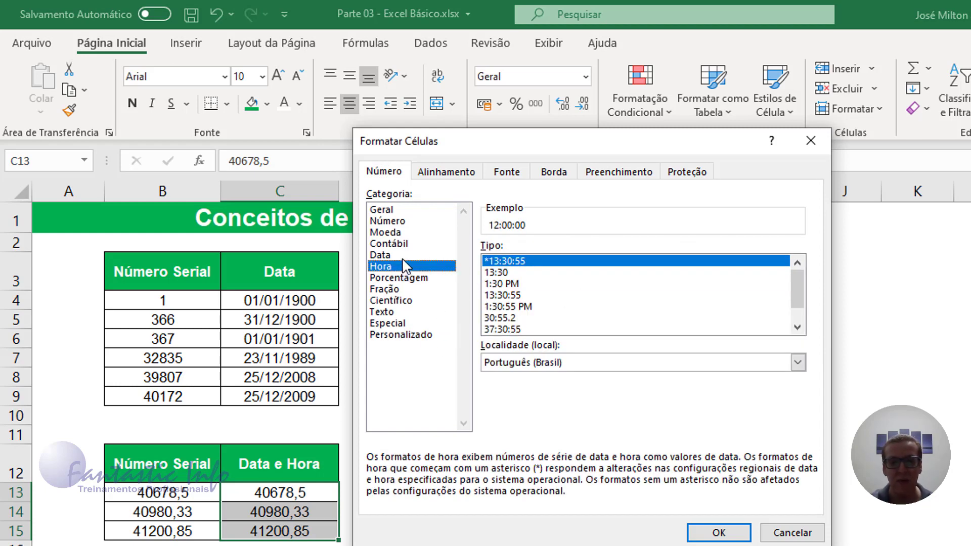
left_click(389, 256)
left_click(798, 328)
left_click(797, 328)
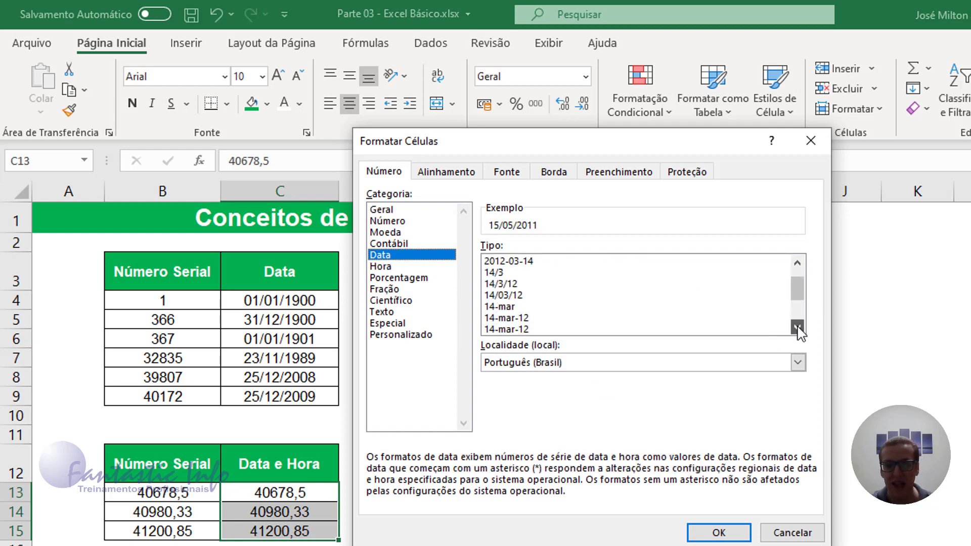
left_click(798, 328)
left_click(798, 328)
left_click(797, 328)
left_click(798, 328)
left_click(798, 328)
left_click(798, 327)
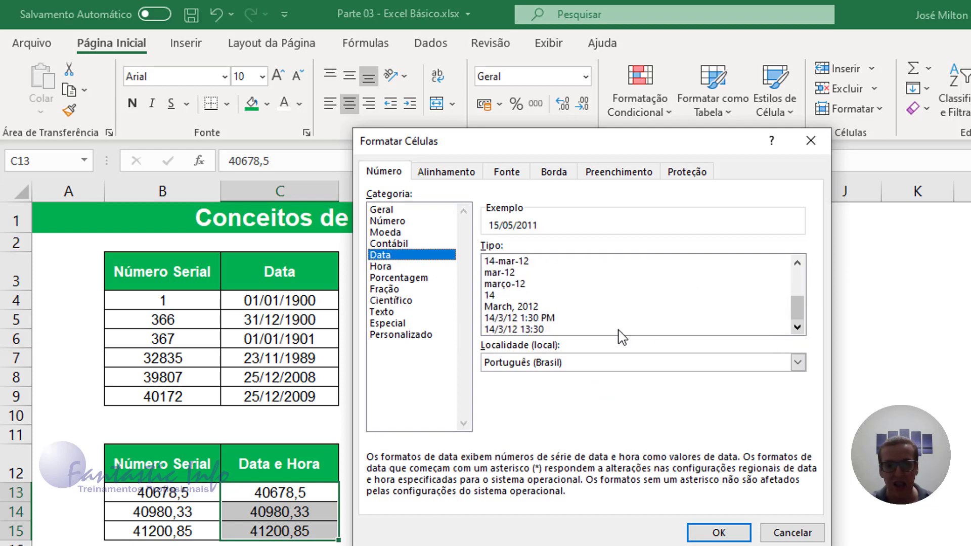
left_click(523, 330)
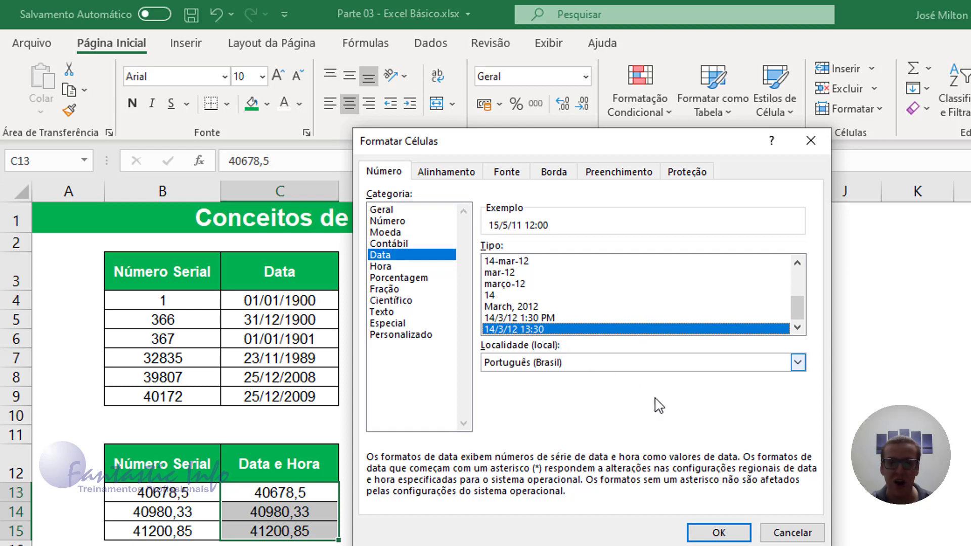
left_click(714, 531)
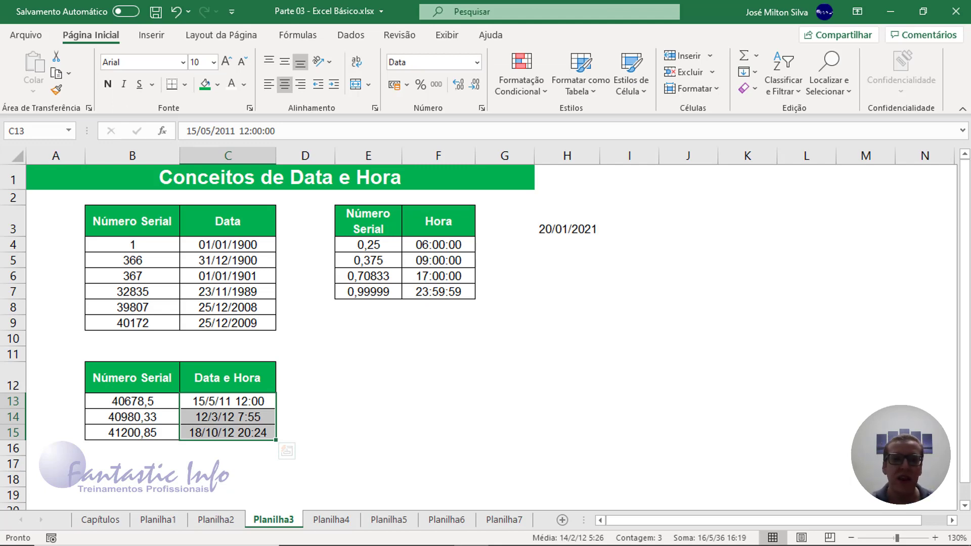
left_click(269, 245)
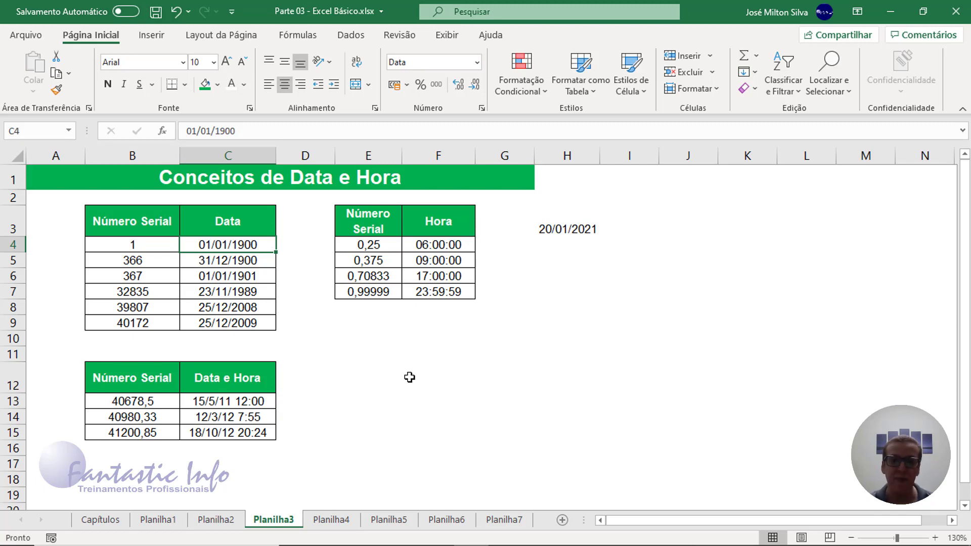
Step: On Planilha4, enter the formula =AGORA() in the Data e Hora Atual cell D3
left_click(334, 520)
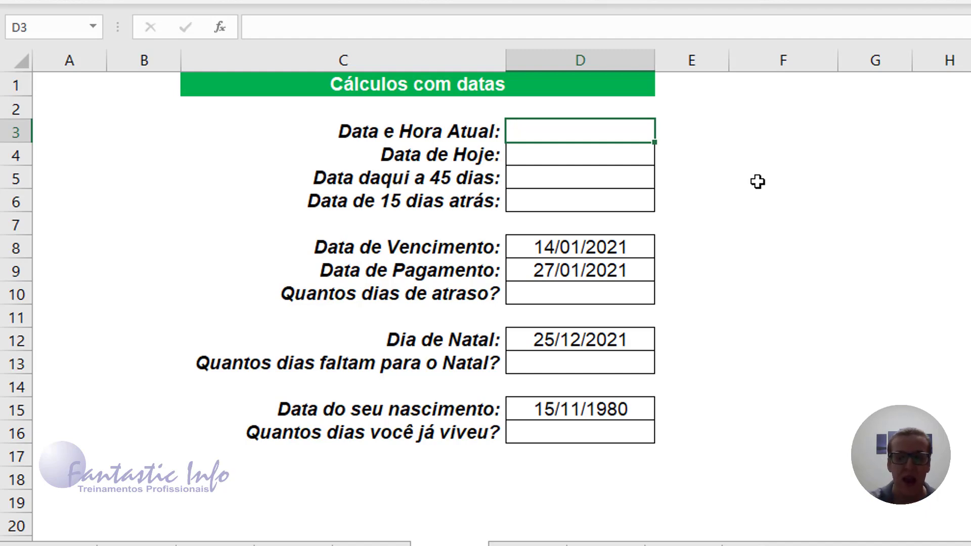
type("=")
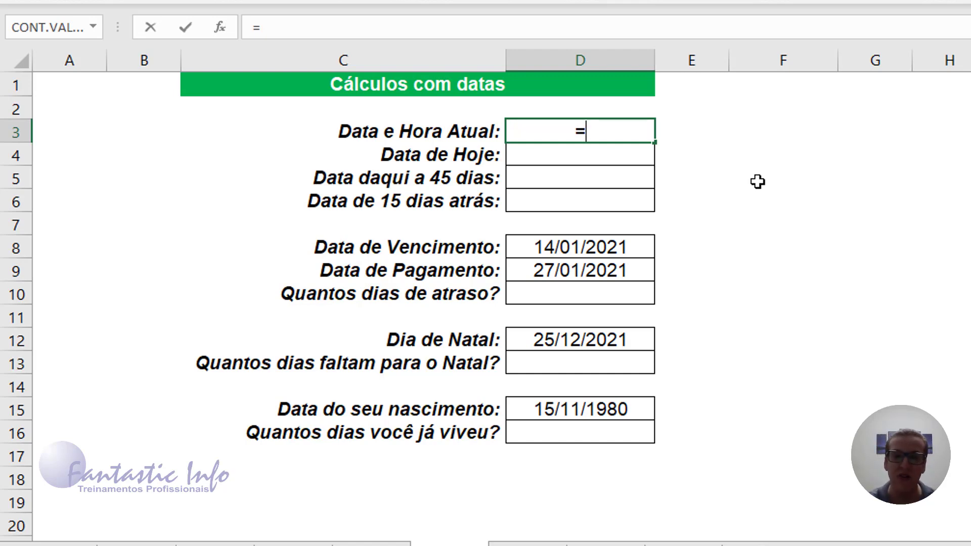
type("a")
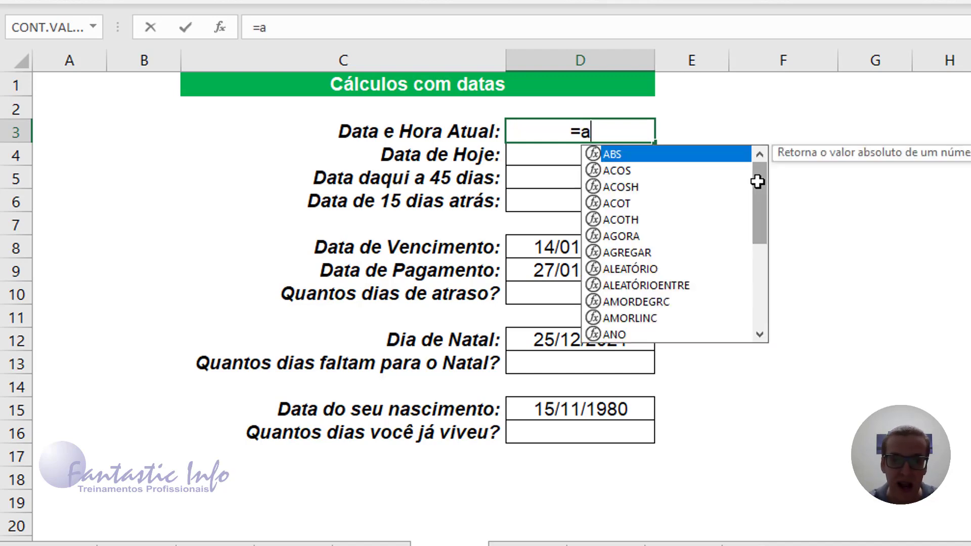
key("BackSpace")
type("AG")
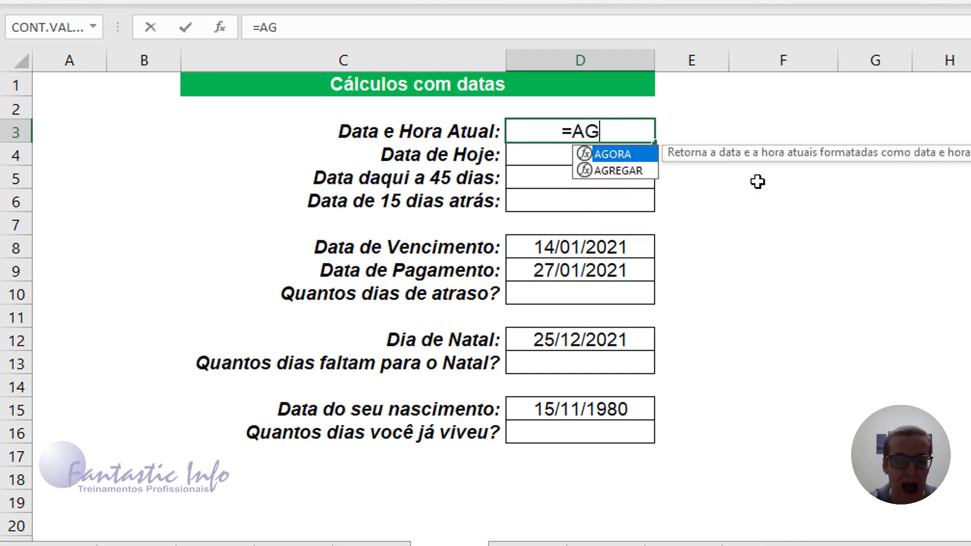
type("ORA")
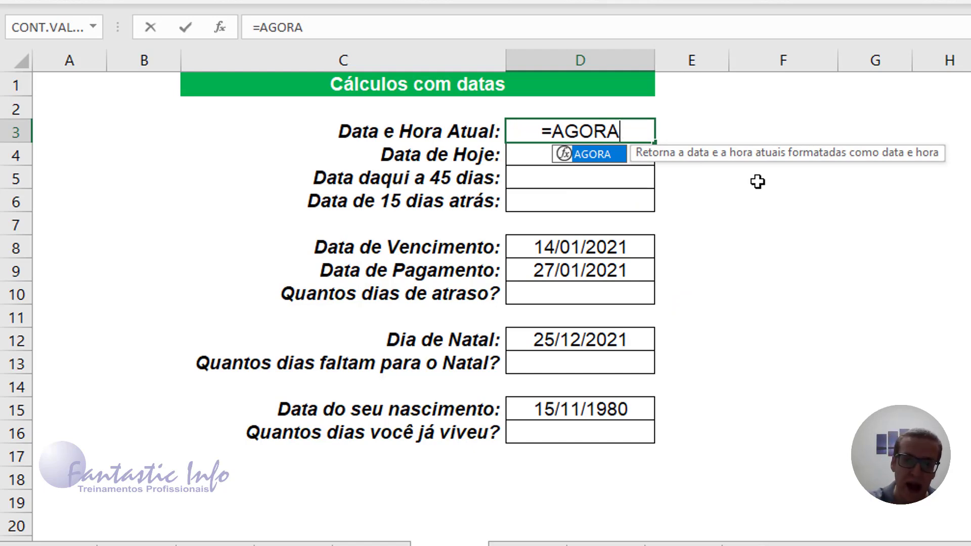
type("(")
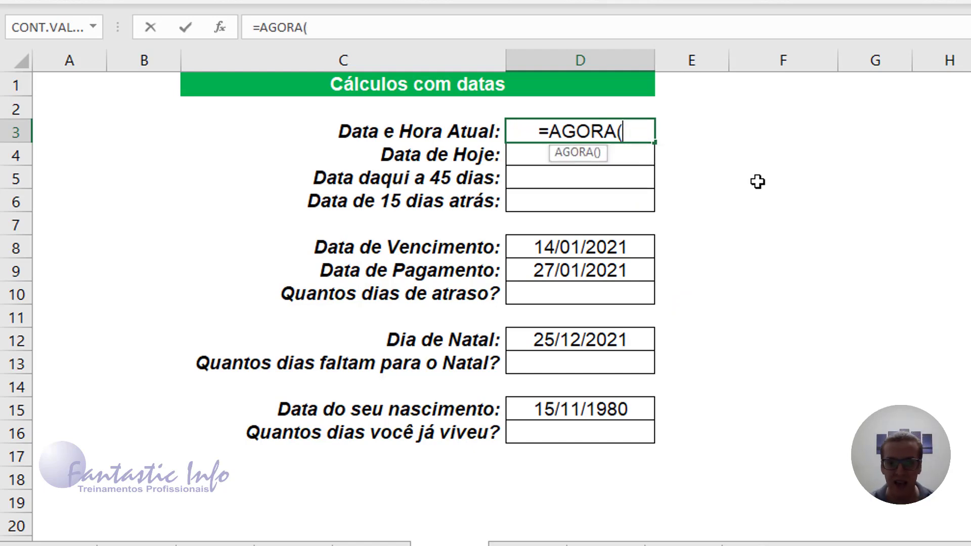
type(")")
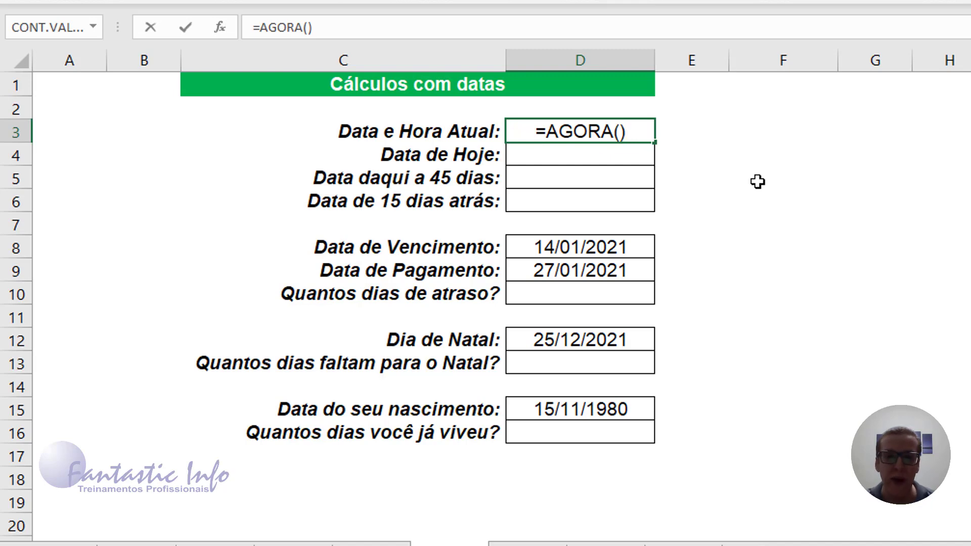
key("Return")
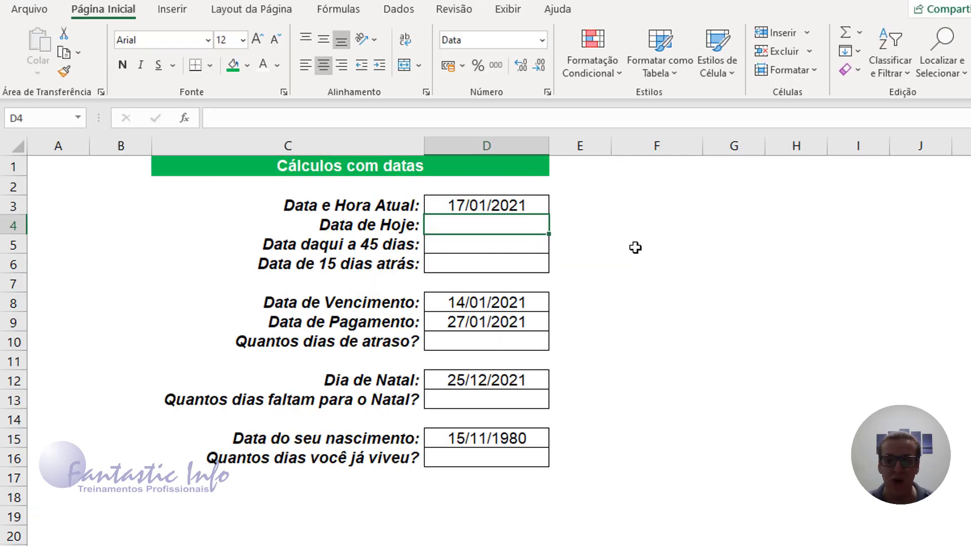
Step: Format cell D3 with the Data category's combined date and time type 14/3/12 13:30
left_click(499, 207)
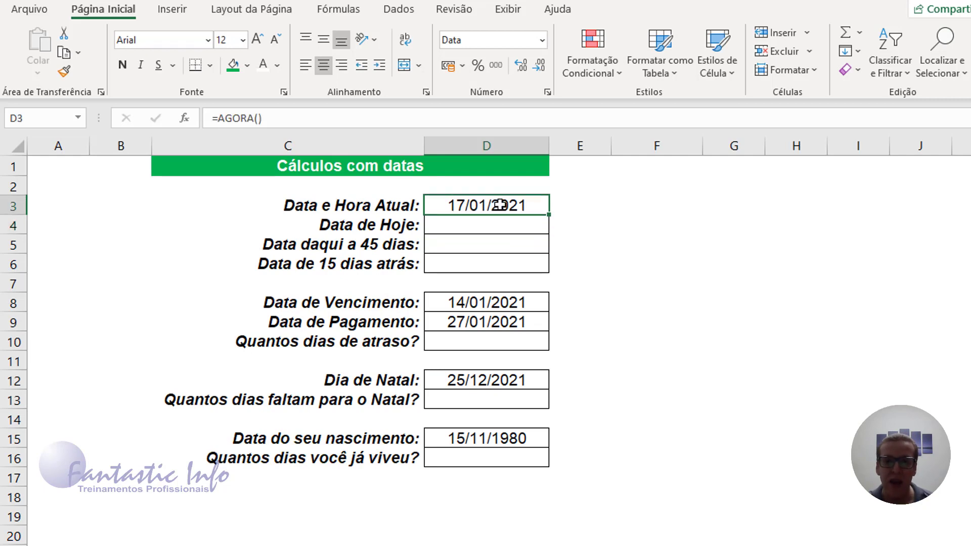
left_click(540, 44)
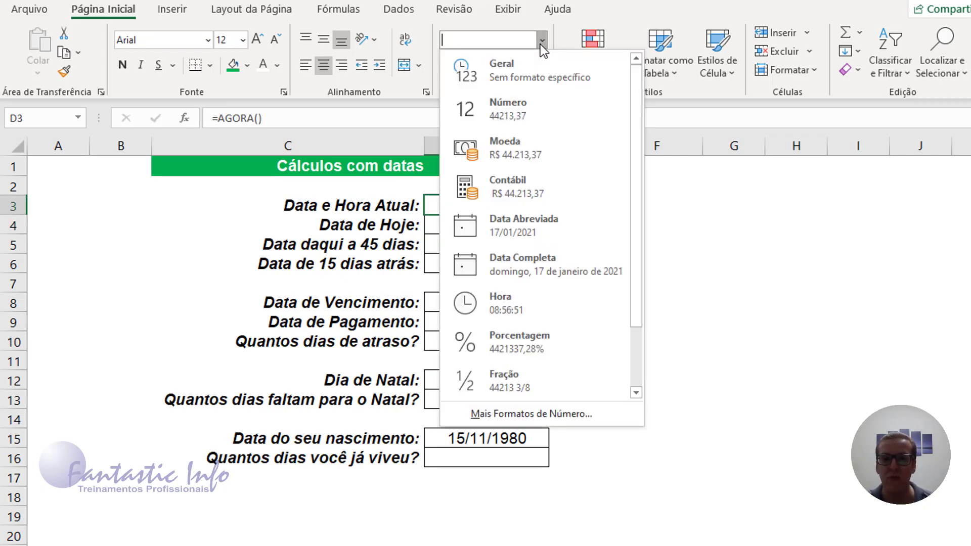
left_click(556, 414)
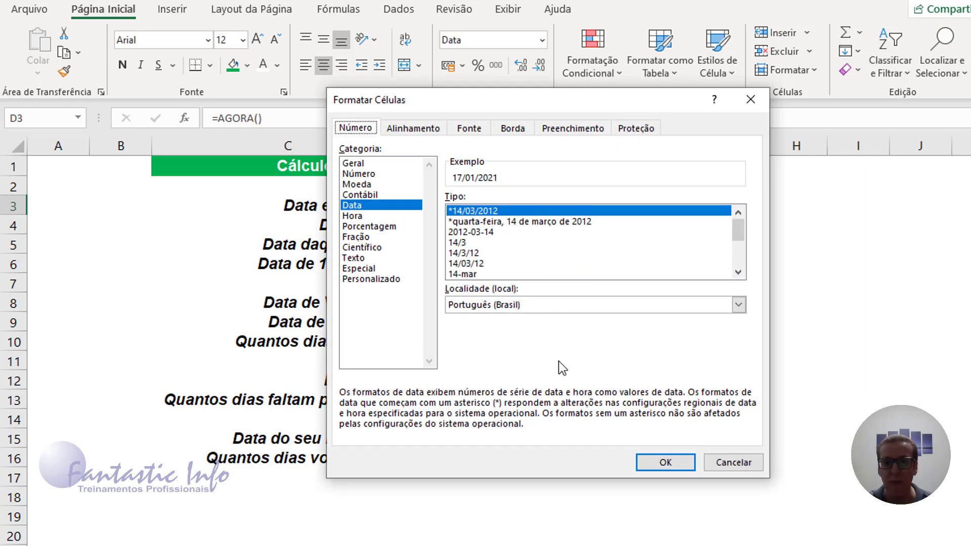
left_click(737, 273)
left_click(736, 274)
left_click(737, 274)
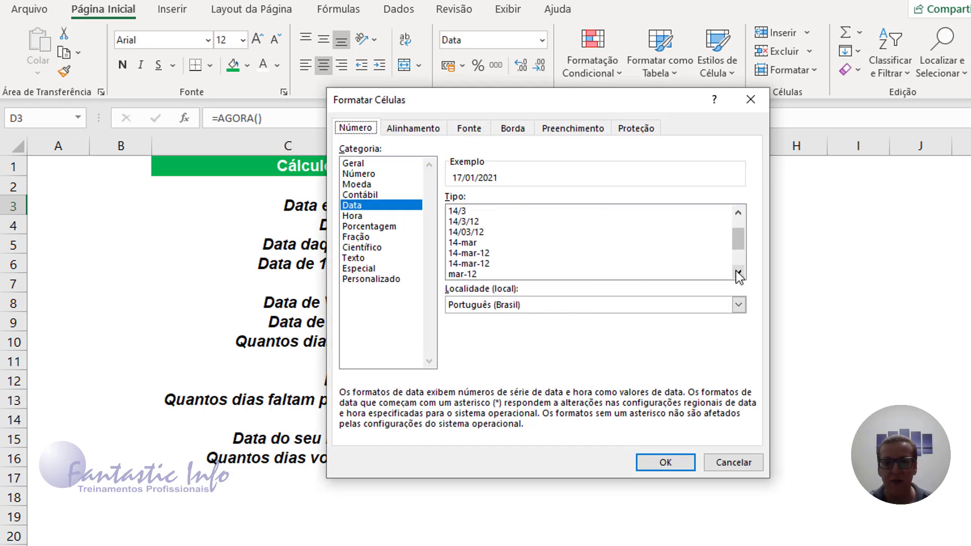
left_click(737, 274)
left_click(737, 274)
left_click(737, 274)
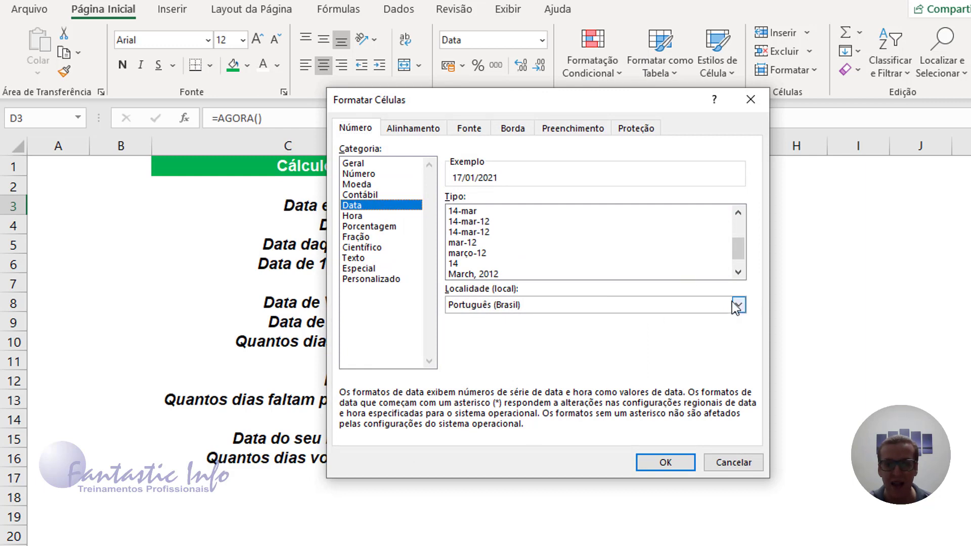
left_click(737, 273)
left_click(738, 274)
left_click(526, 274)
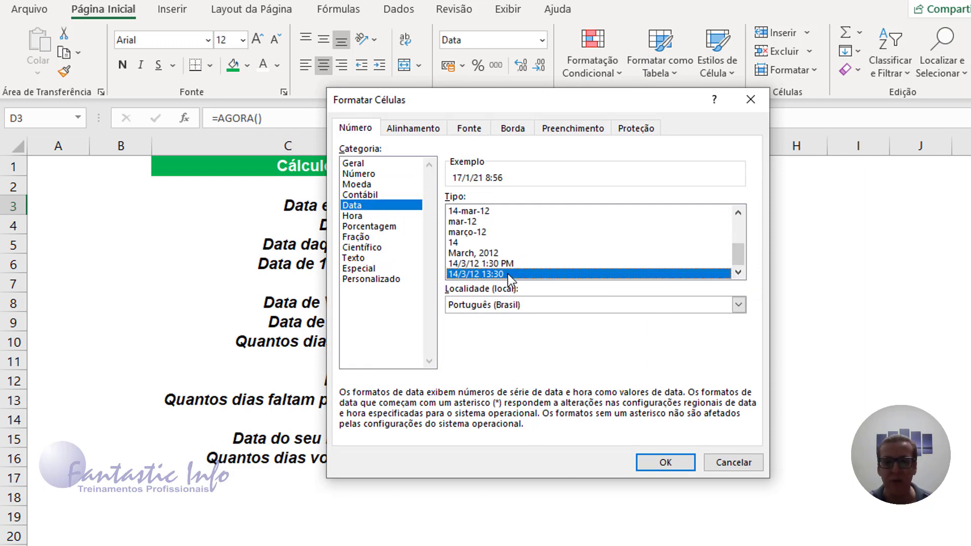
left_click(665, 462)
Step: Enter the formula =HOJE() in the Data de Hoje cell D4
left_click(501, 223)
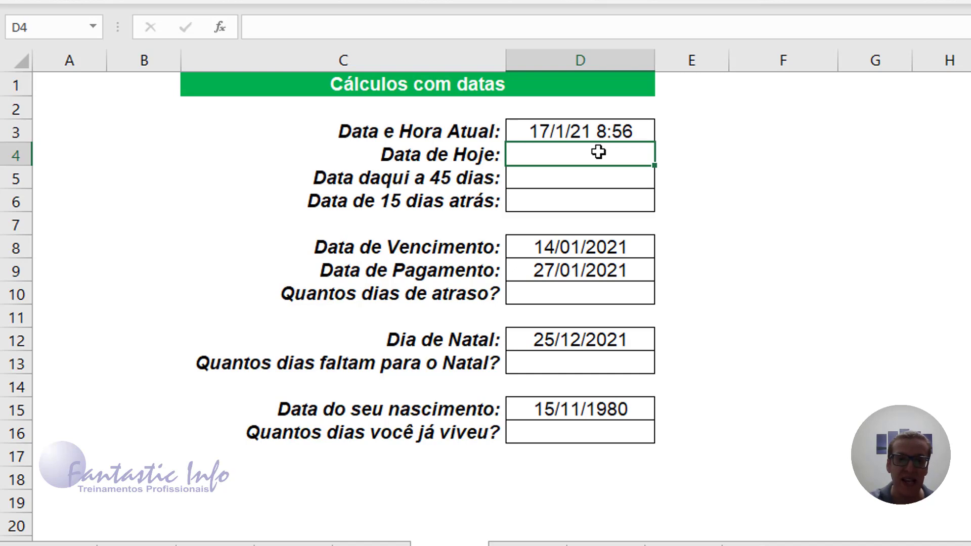
type("=")
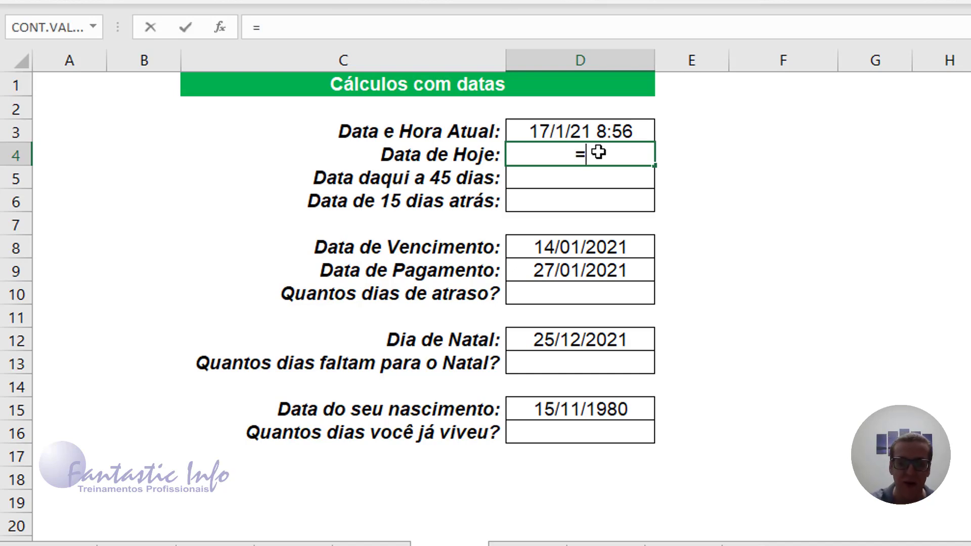
type("HOJE")
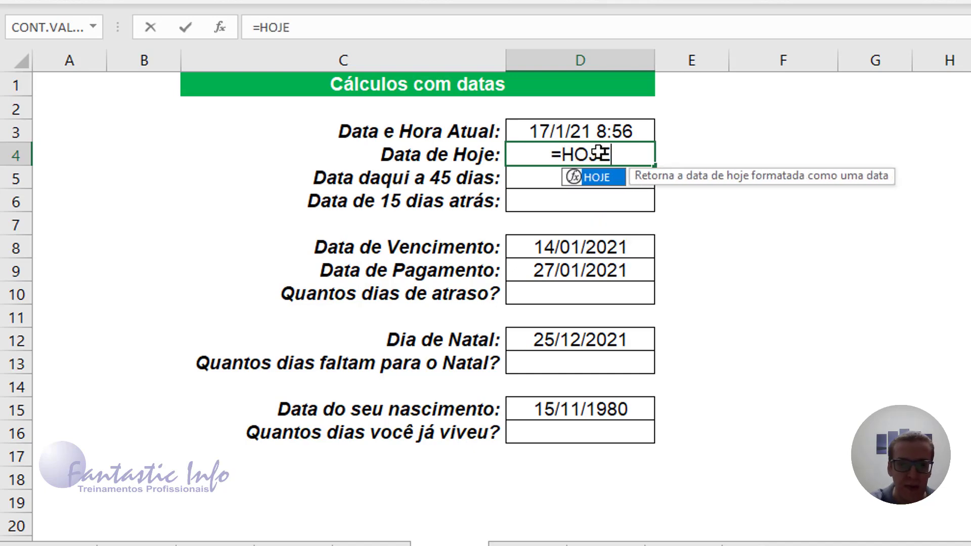
type("()")
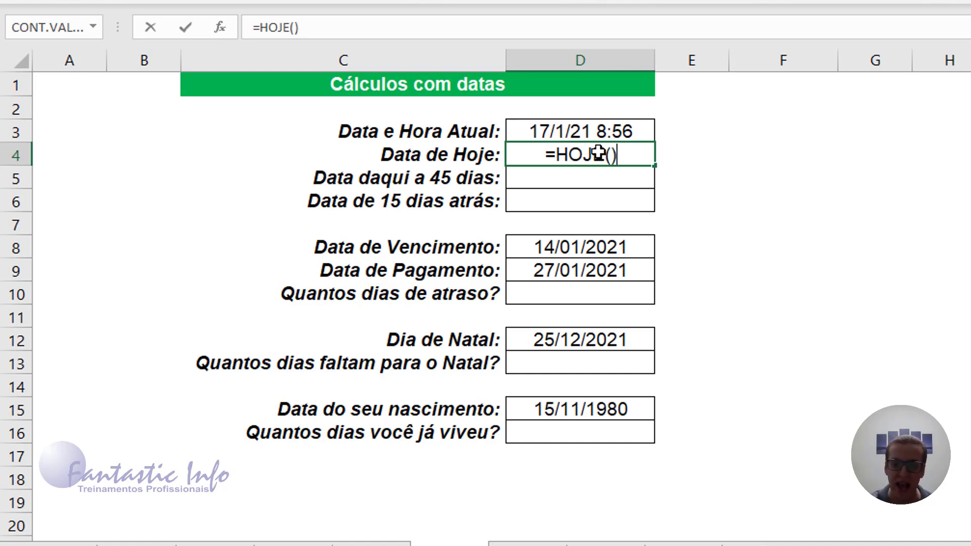
key("Return")
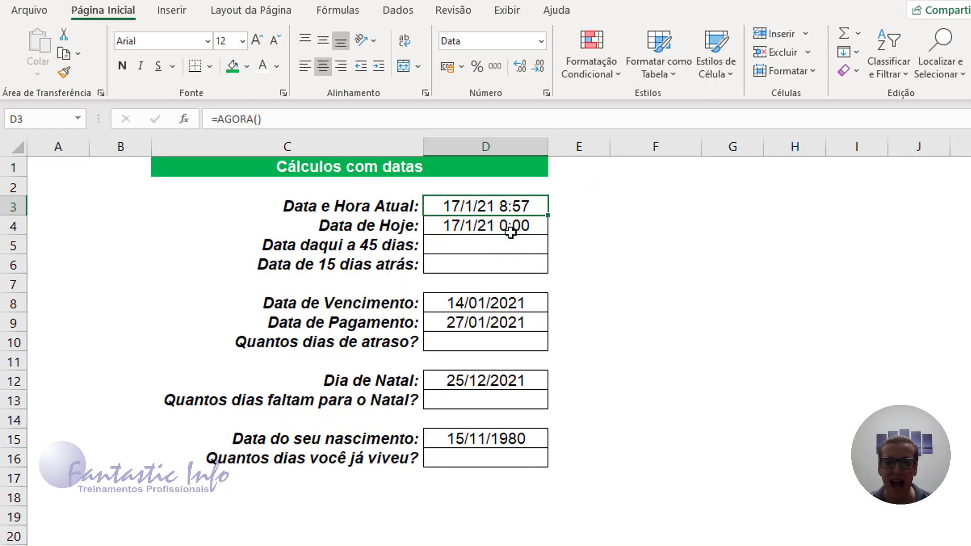
Step: Format the Data de Hoje cell D4 with the Data Abreviada number format
left_click(492, 230)
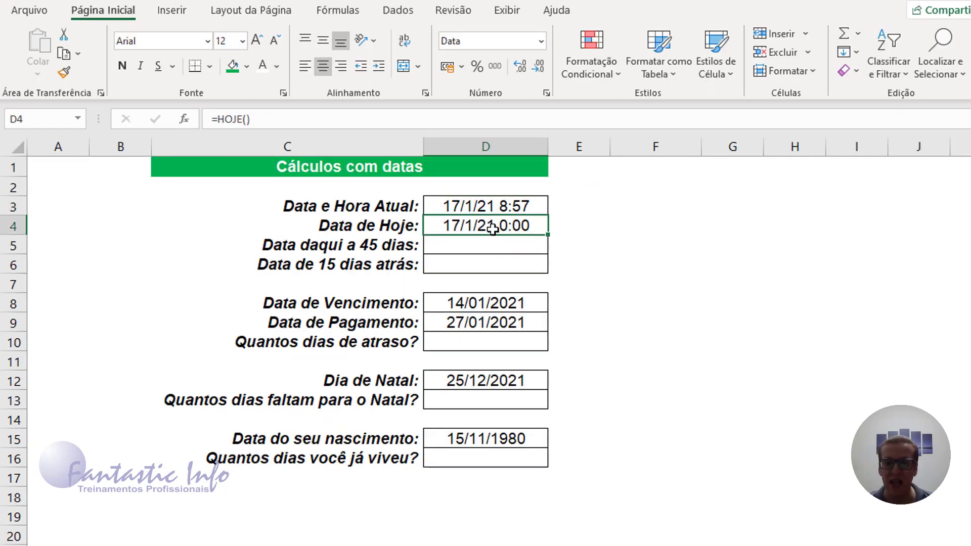
left_click(543, 42)
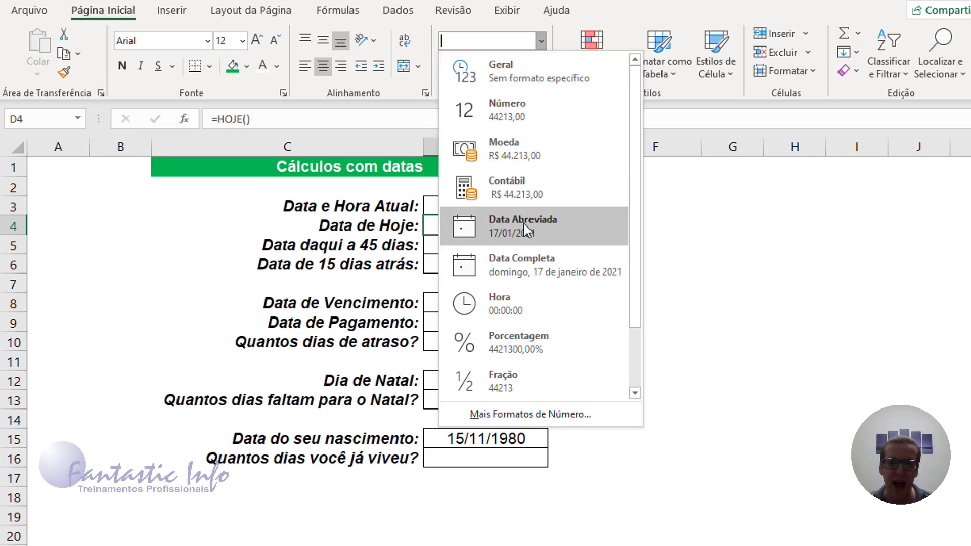
left_click(526, 239)
Step: Calculate the date 45 days from today in cell D5 with the formula =D4+45
left_click(485, 246)
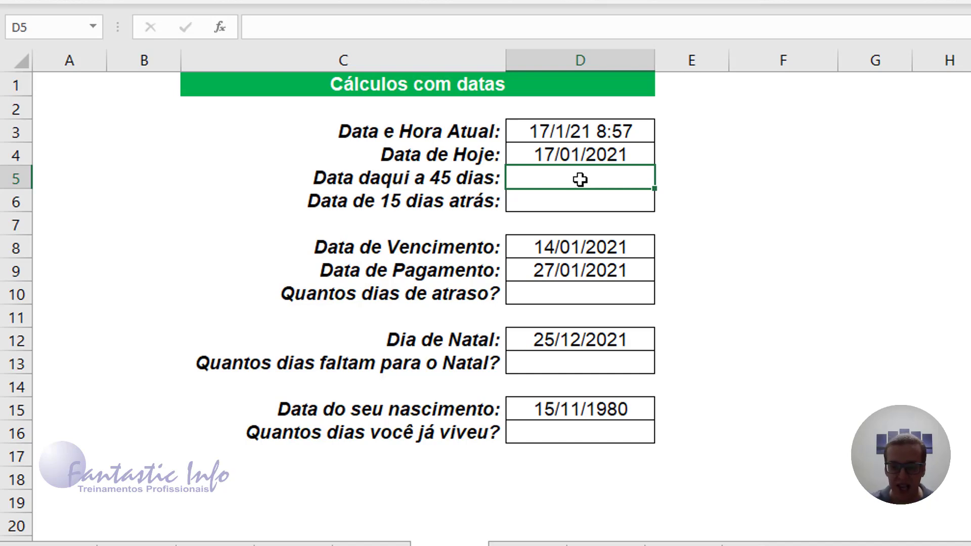
type("=")
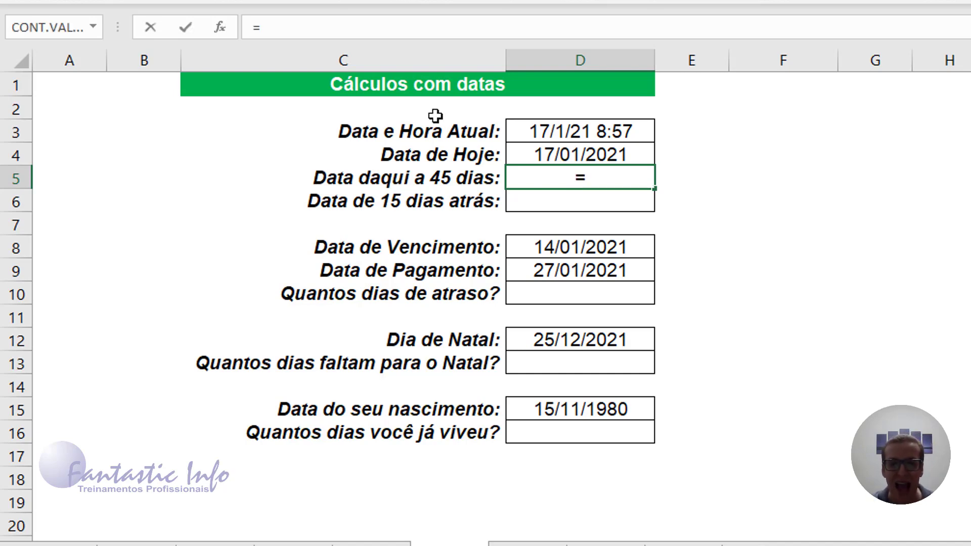
left_click(585, 154)
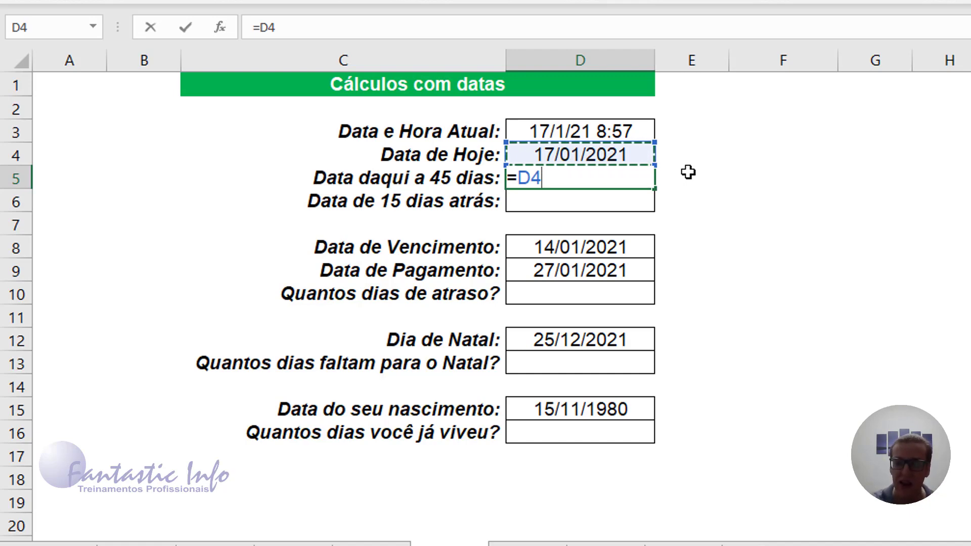
type("+45")
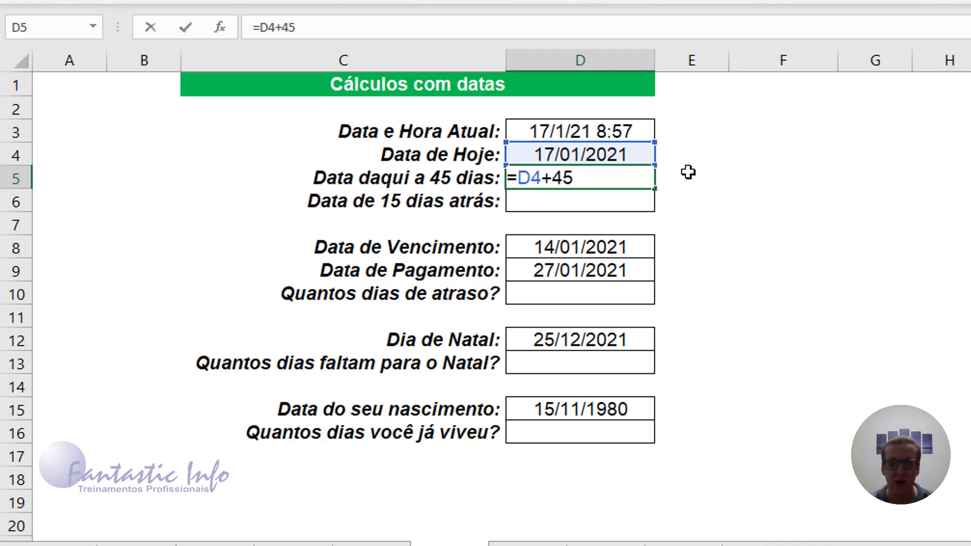
key("Return")
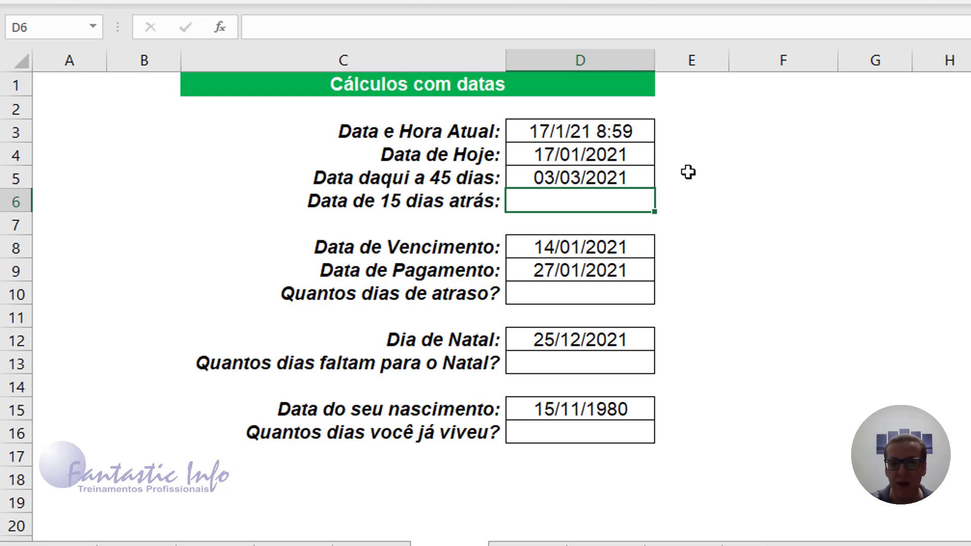
Step: Calculate the date 15 days ago in cell D6 with the formula =D4-15
type("=")
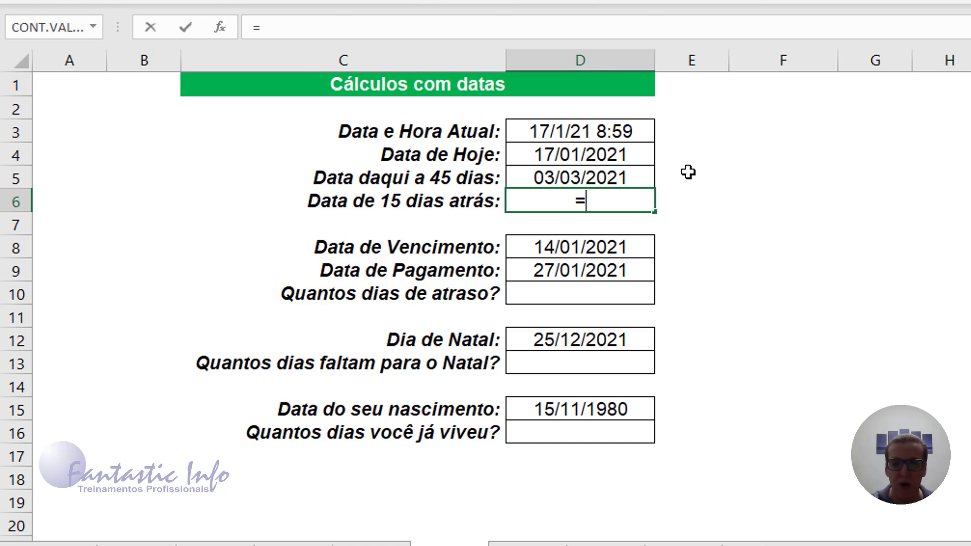
left_click(553, 154)
type("-15")
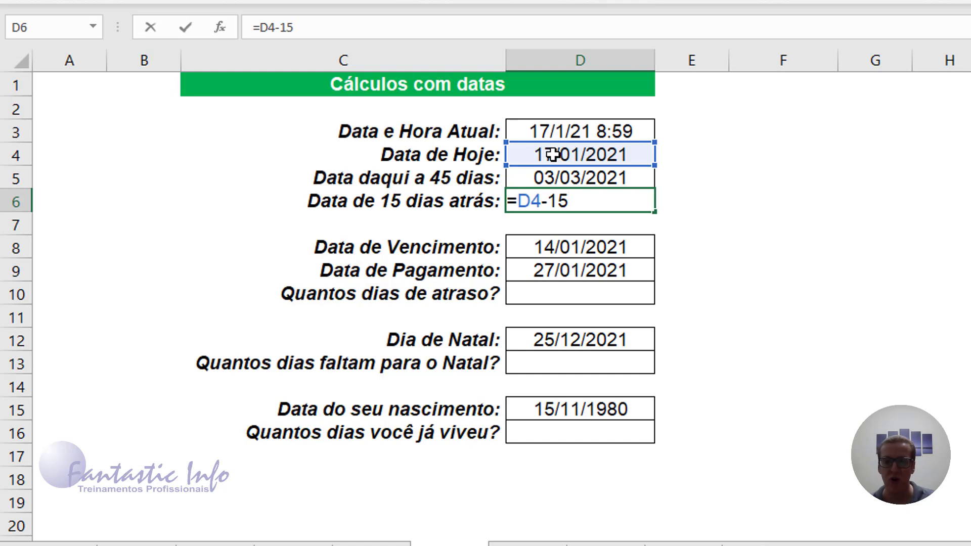
key("Return")
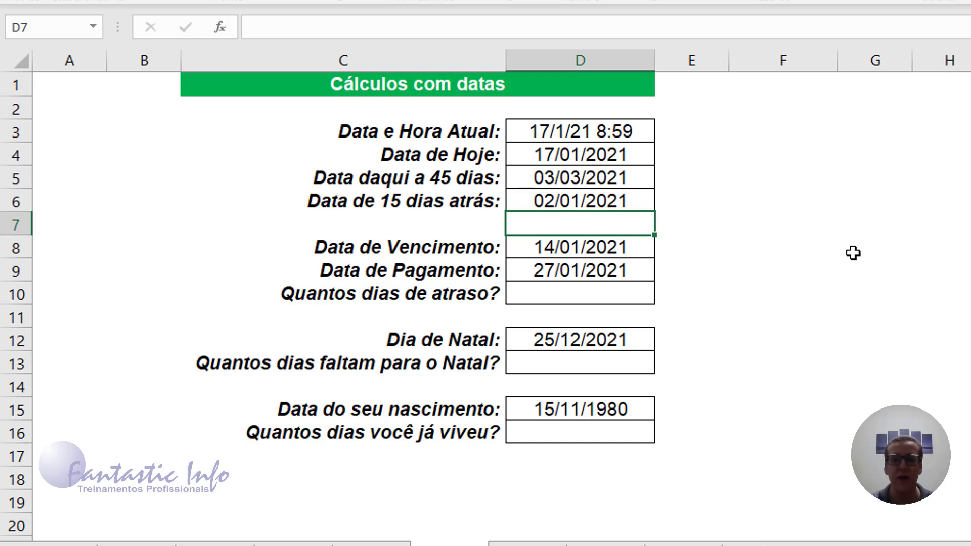
Step: Calculate the days of payment delay in cell D10 with the formula =D9-D8
left_click(607, 298)
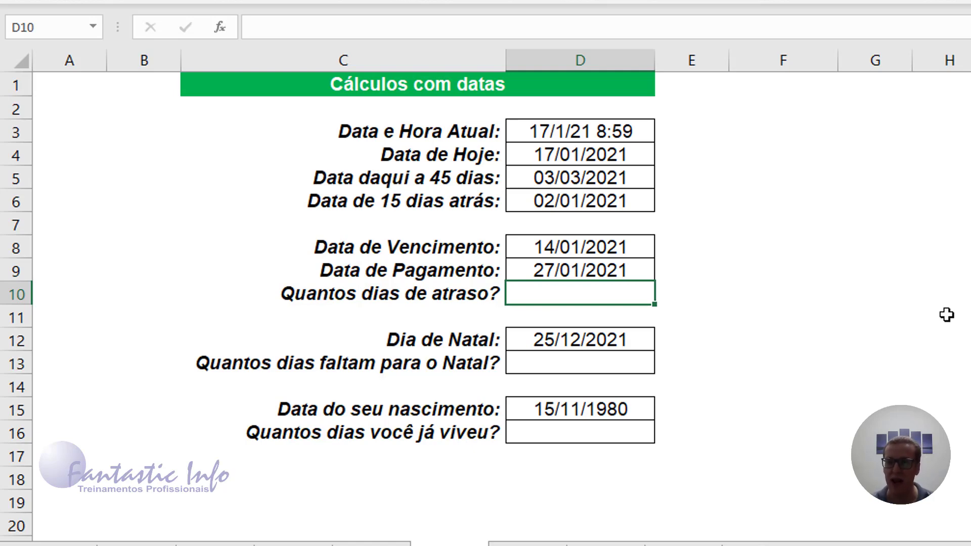
type("=")
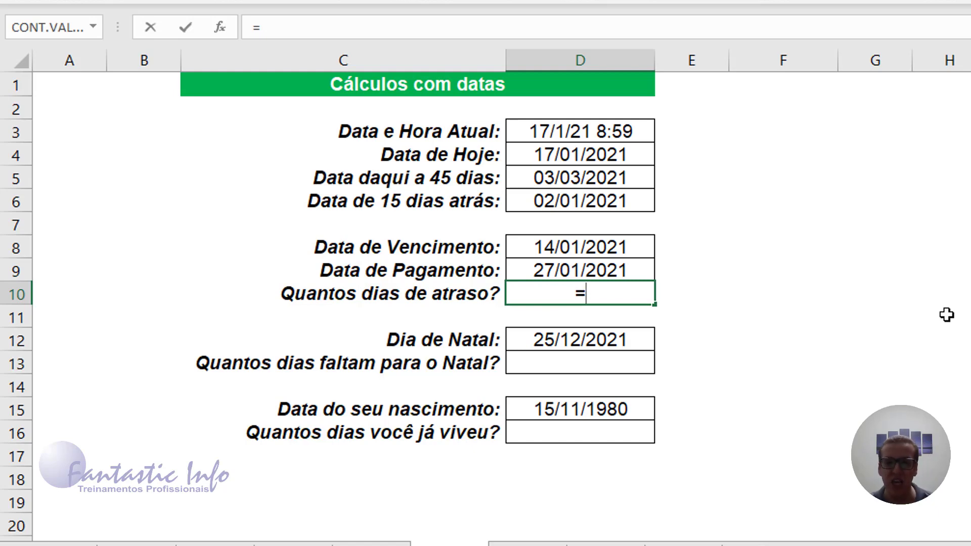
left_click(625, 276)
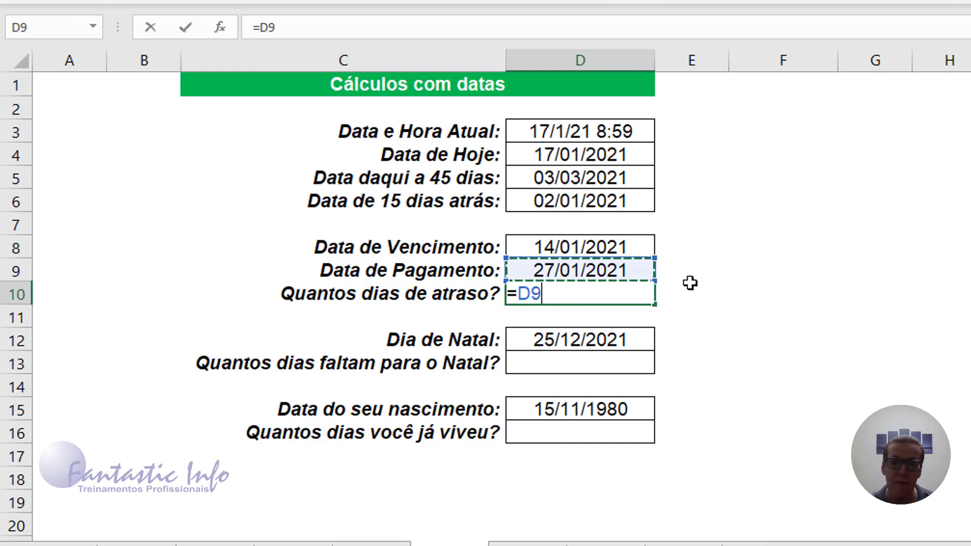
type("-")
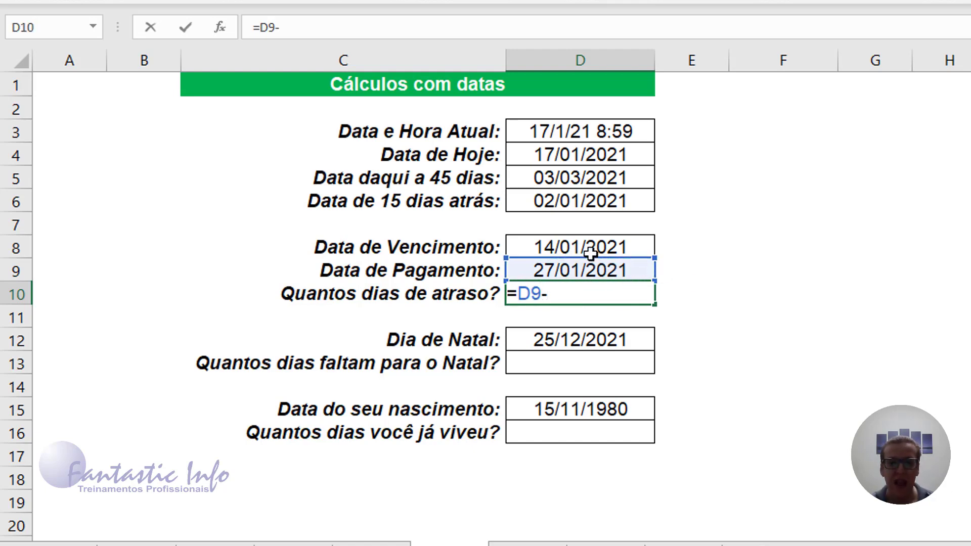
left_click(628, 247)
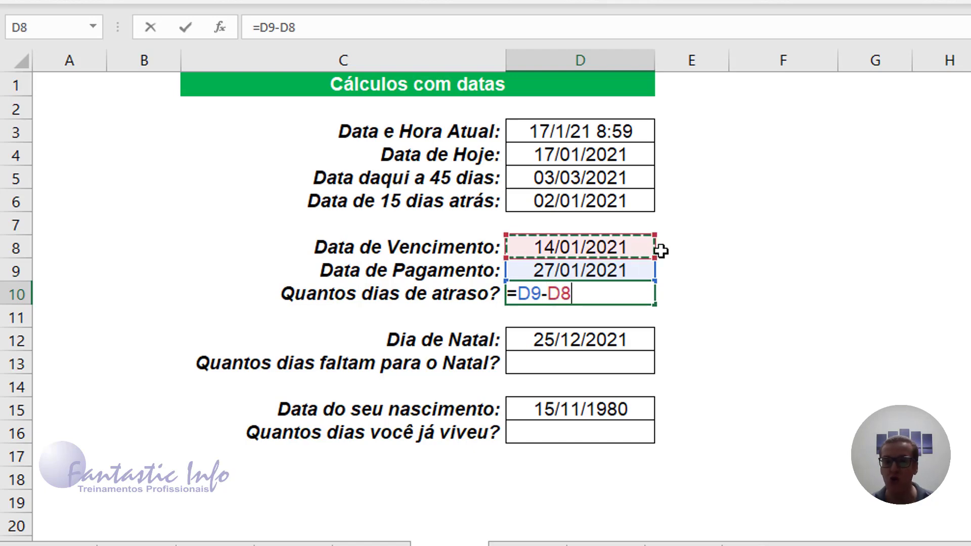
key("Return")
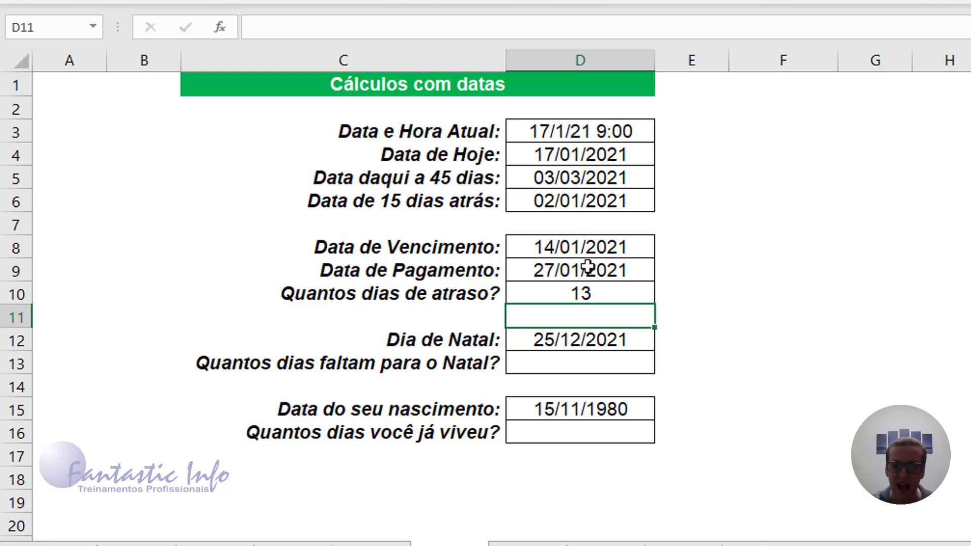
left_click(553, 246)
left_click(578, 264)
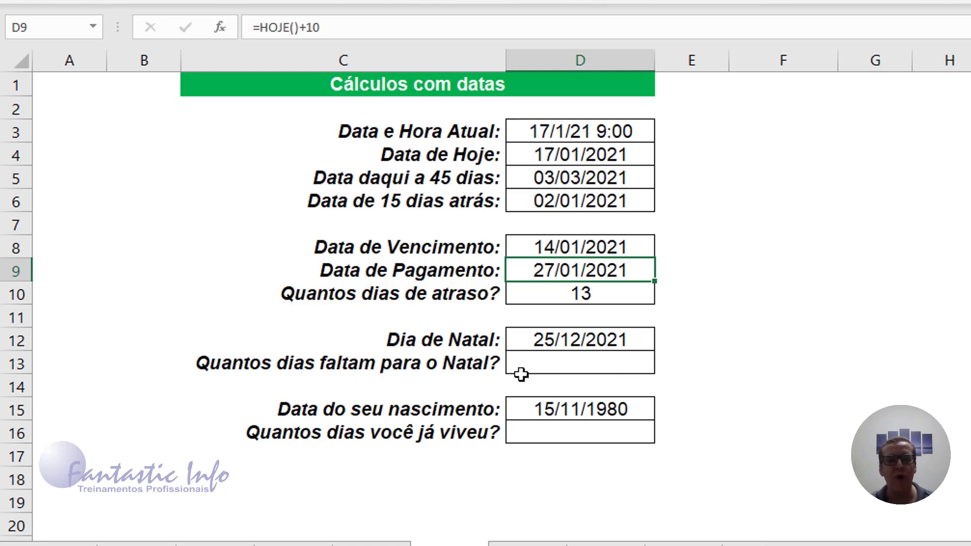
Step: Calculate the number of days left until Christmas in cell D13 with the formula =D12-D4
left_click(579, 377)
left_click(642, 366)
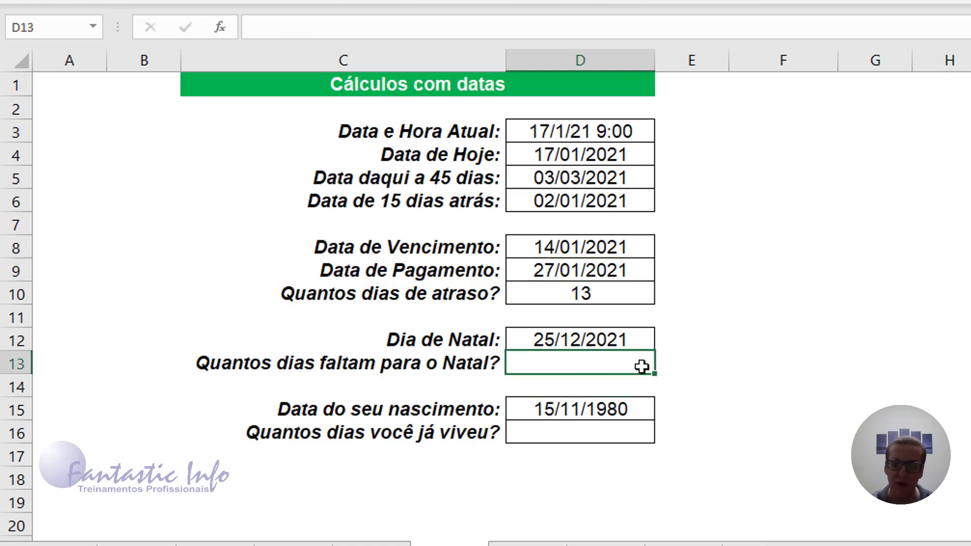
type("=")
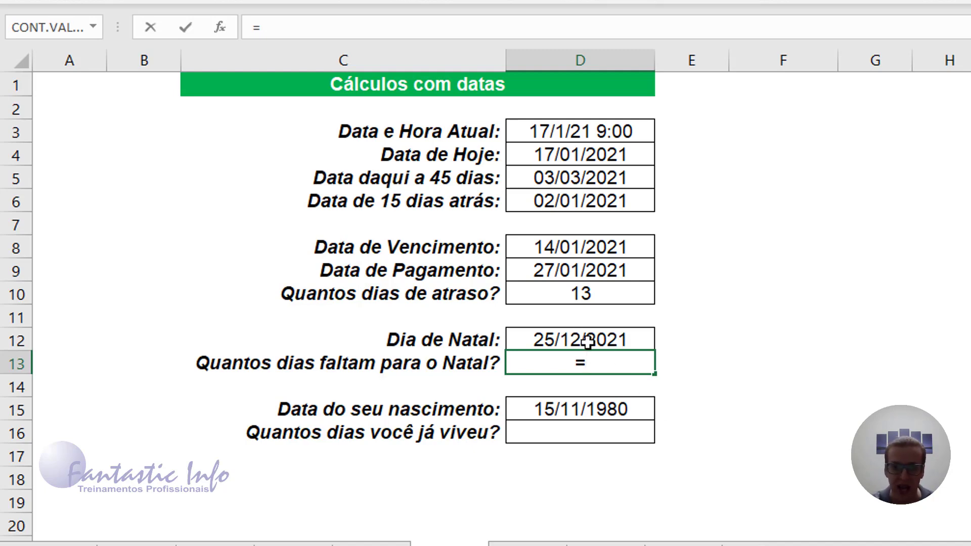
left_click(570, 336)
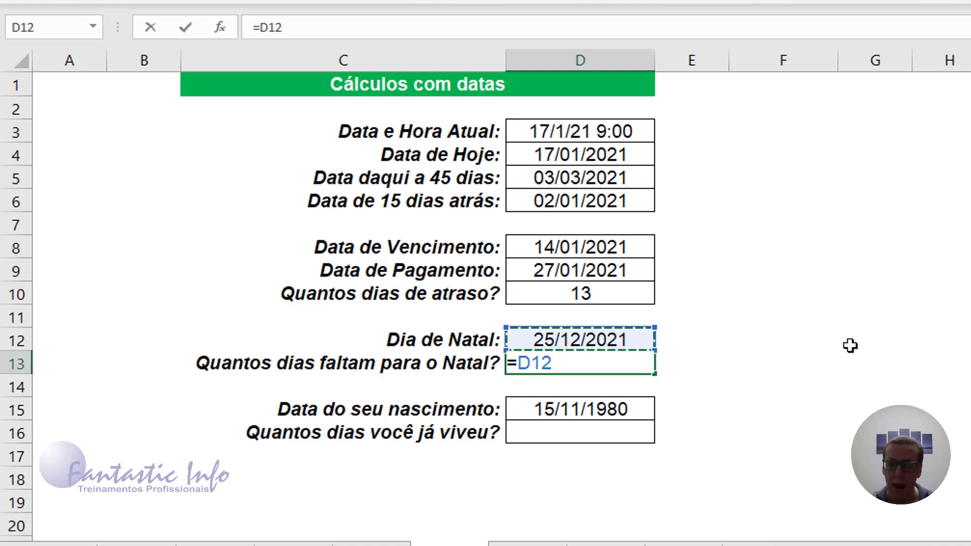
type("-")
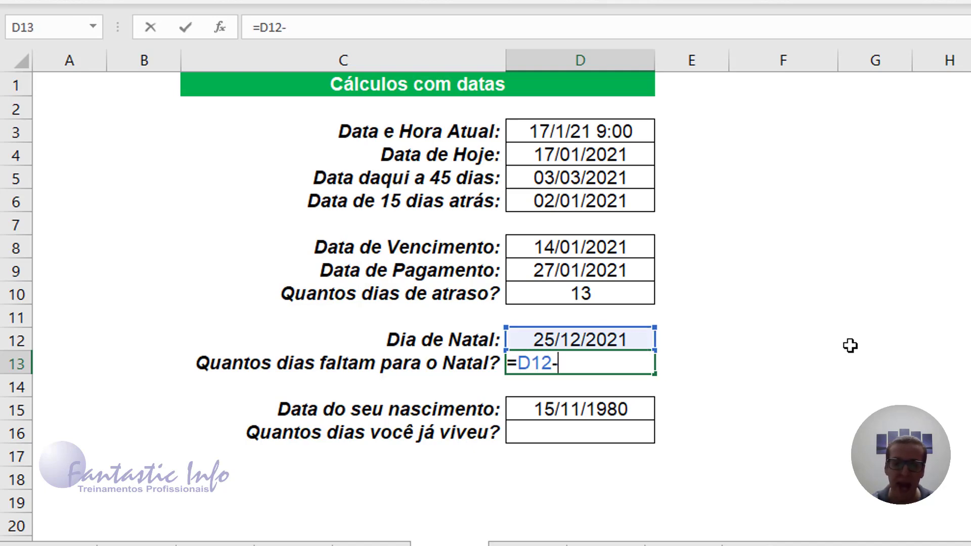
left_click(587, 163)
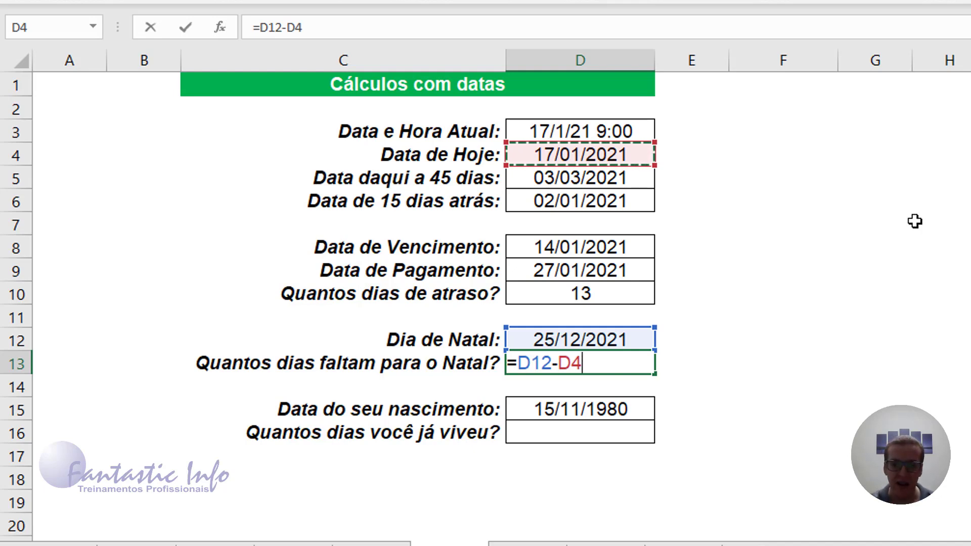
key("Return")
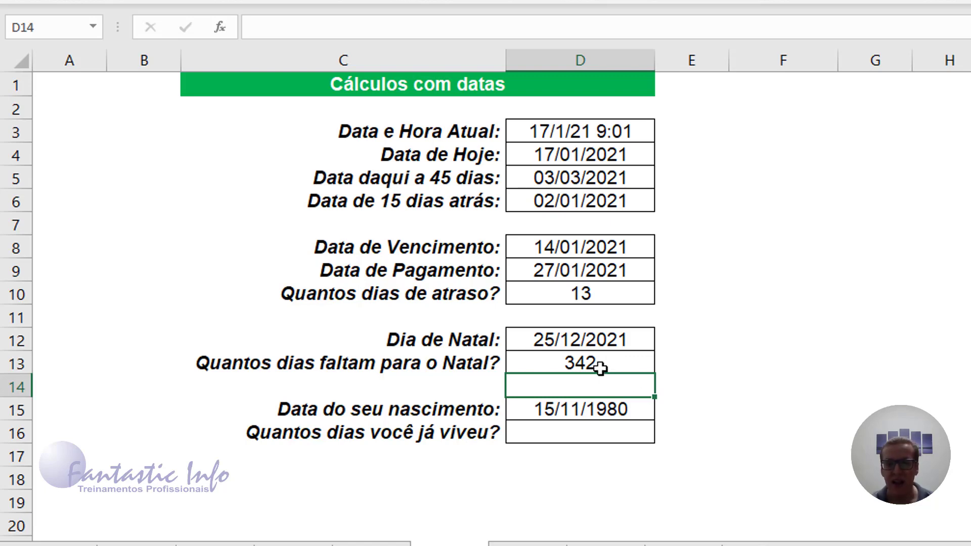
Step: Calculate the number of days lived in cell D16 with the formula =HOJE()-D15
left_click(605, 431)
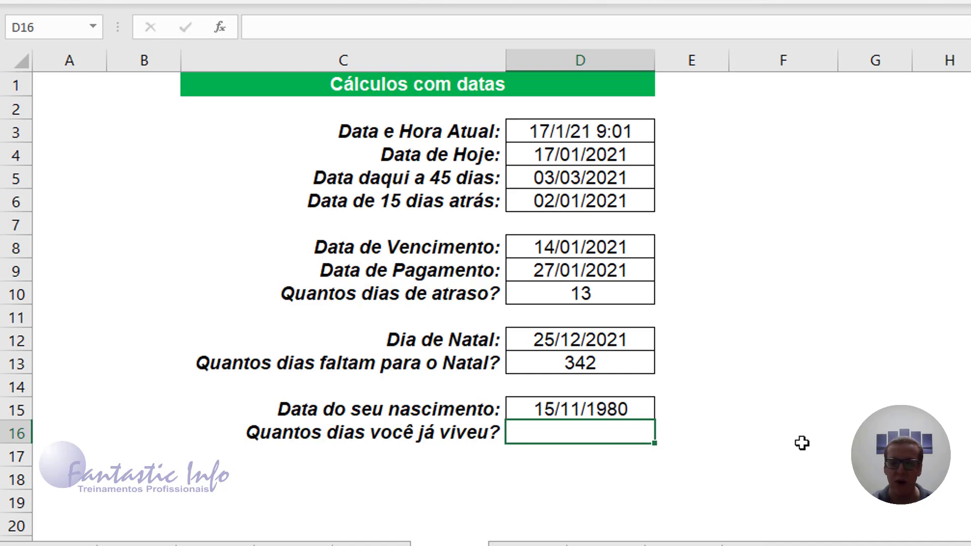
type("=")
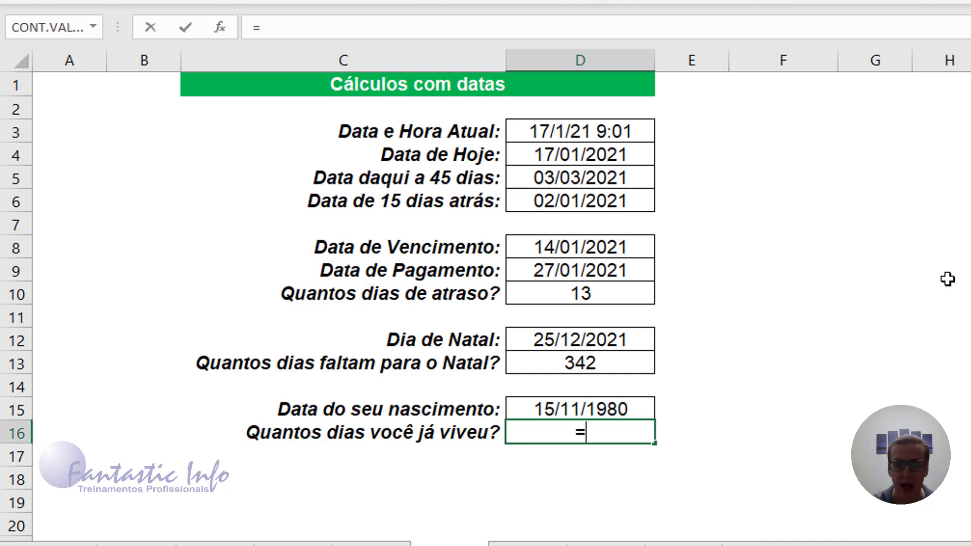
type("H")
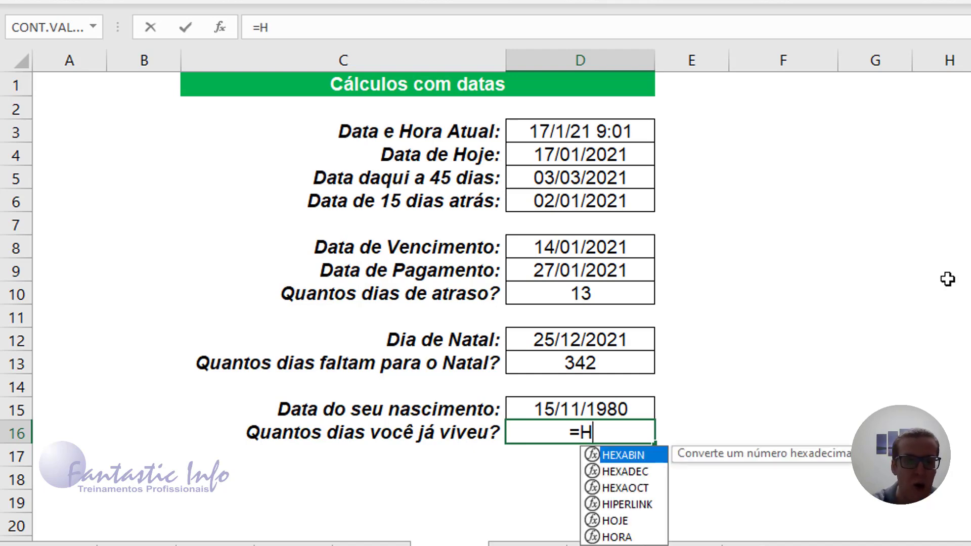
type("OJE")
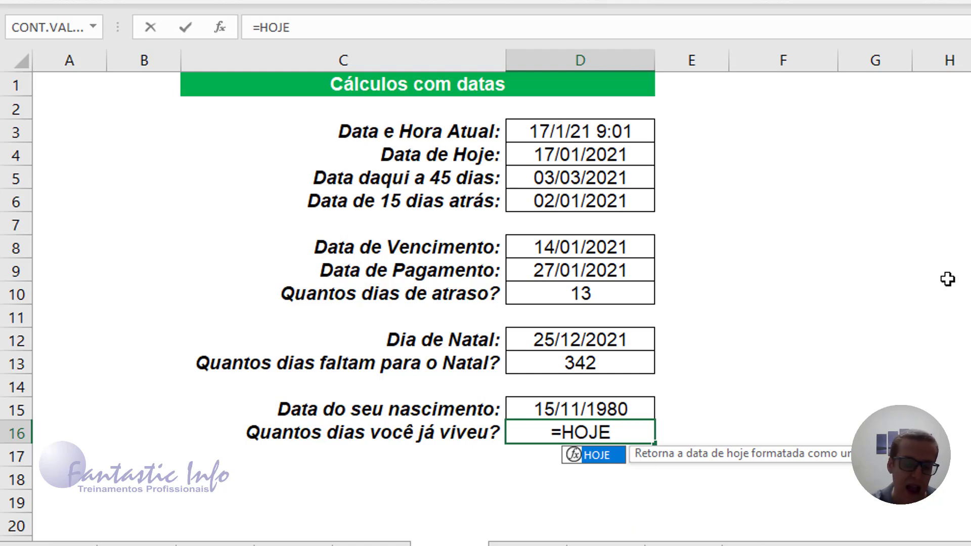
type("()")
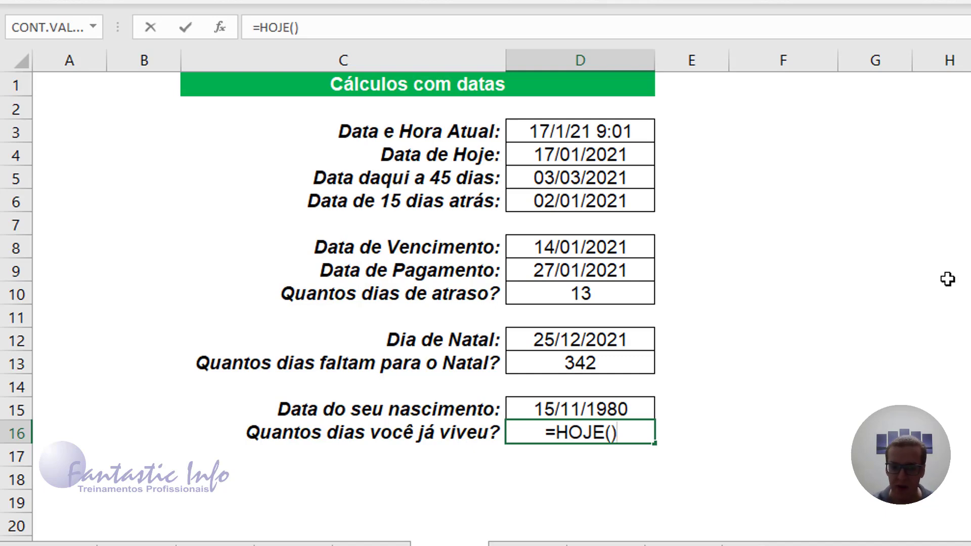
type("-")
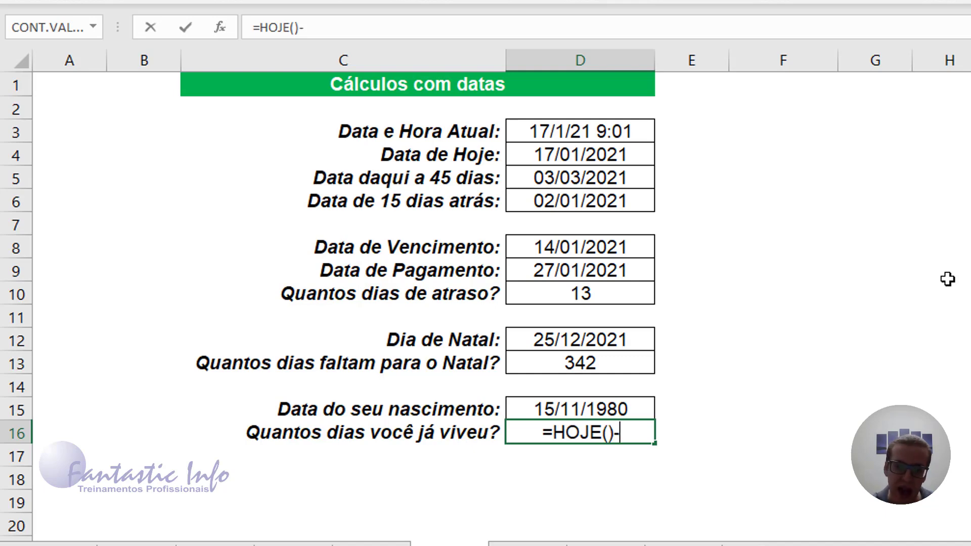
left_click(636, 415)
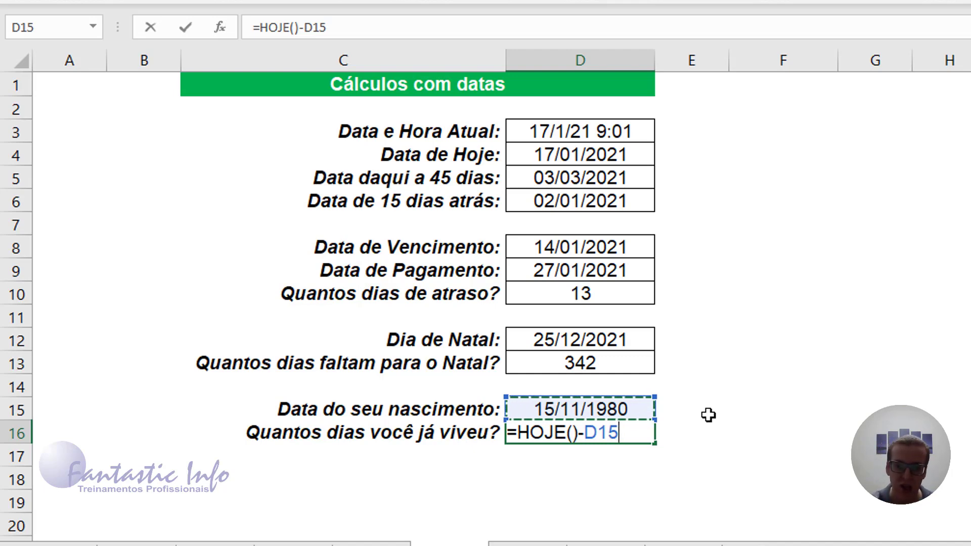
key("Return")
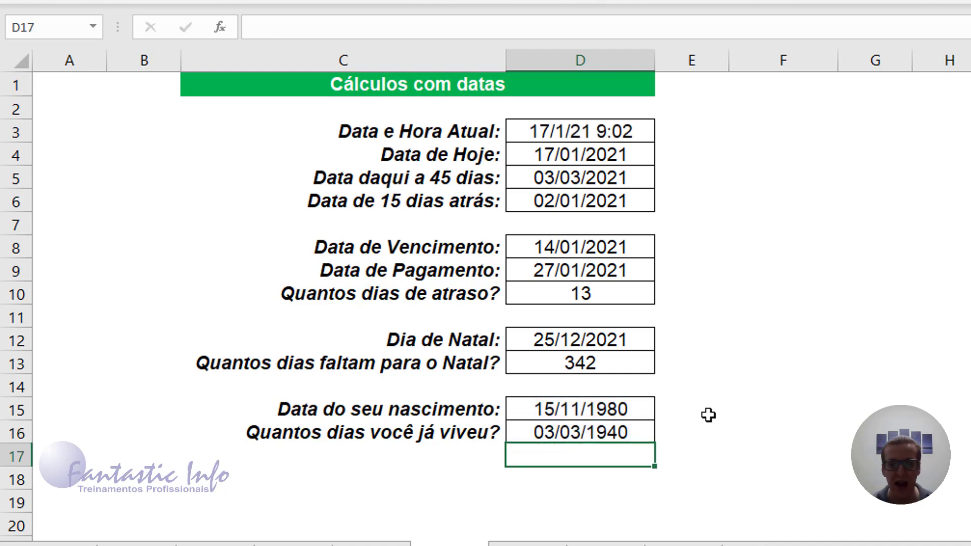
Step: Format the days-lived cell D16 with the Geral number format
key("Up")
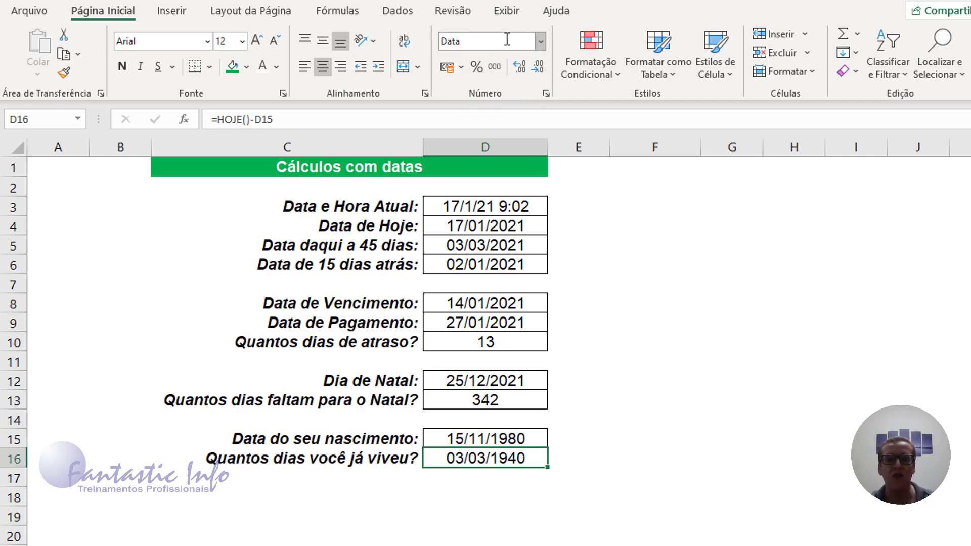
left_click(541, 42)
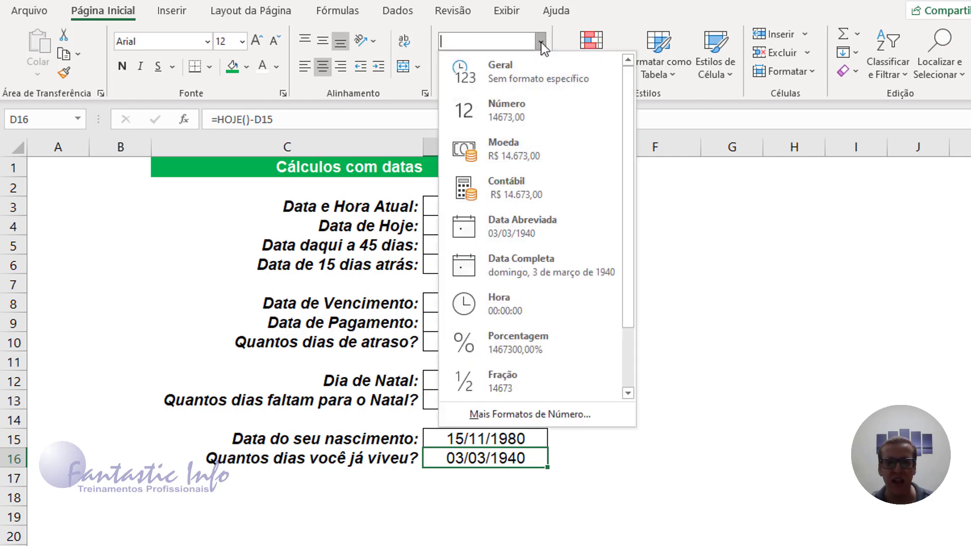
left_click(512, 74)
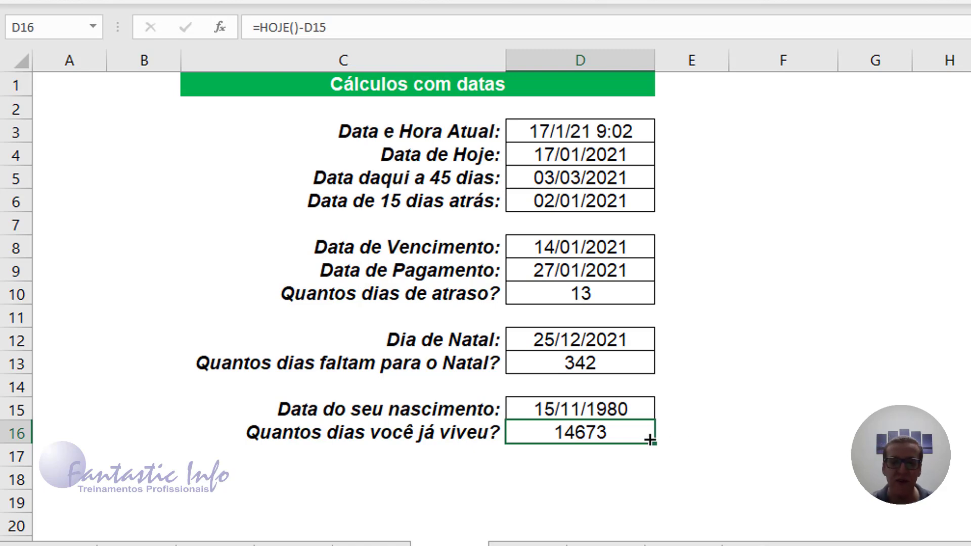
Step: Replace the date in the Data do seu nascimento cell D15 with a different date of birth
left_click(634, 412)
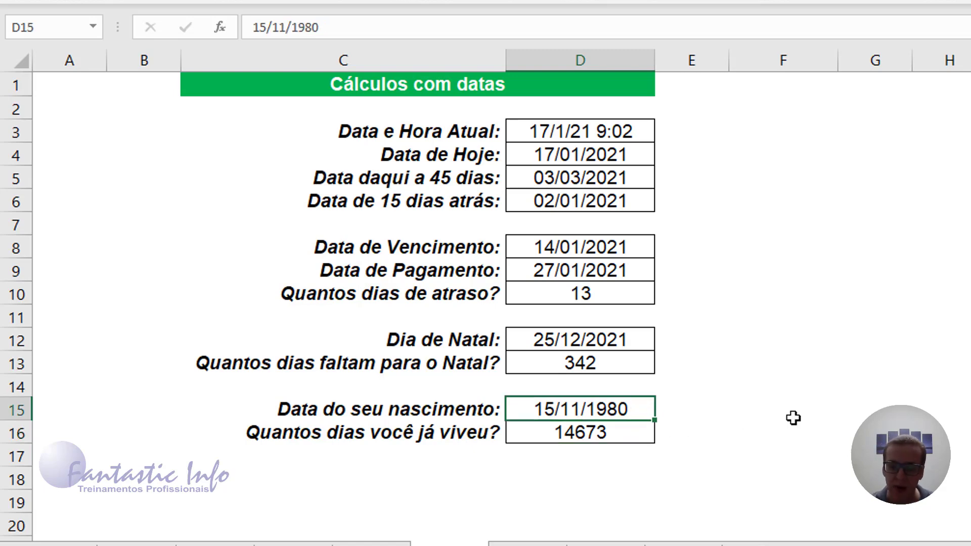
type("04/")
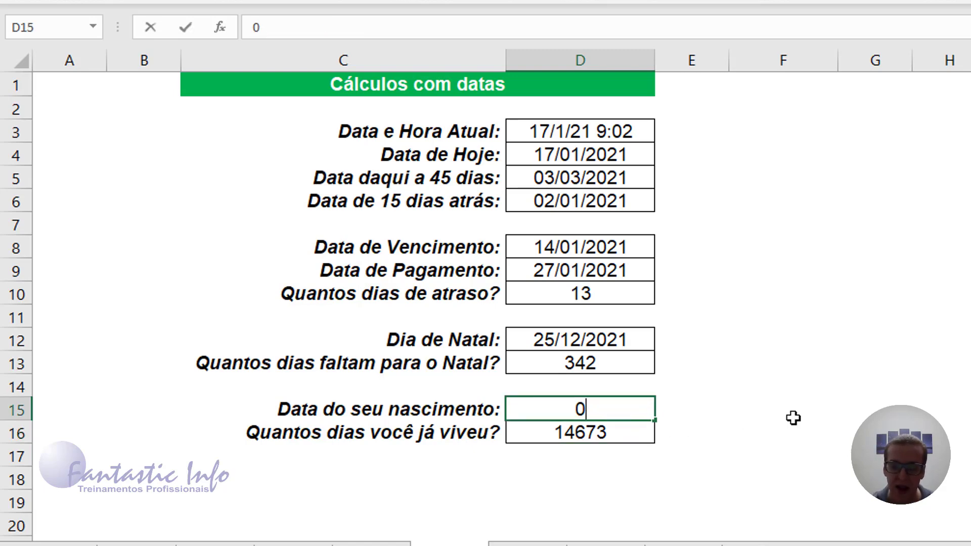
type("10/")
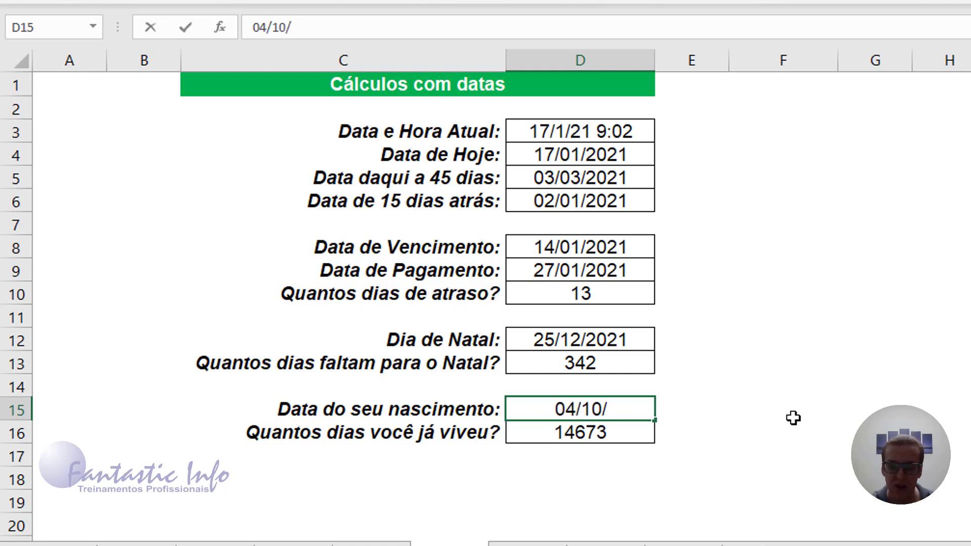
type("200")
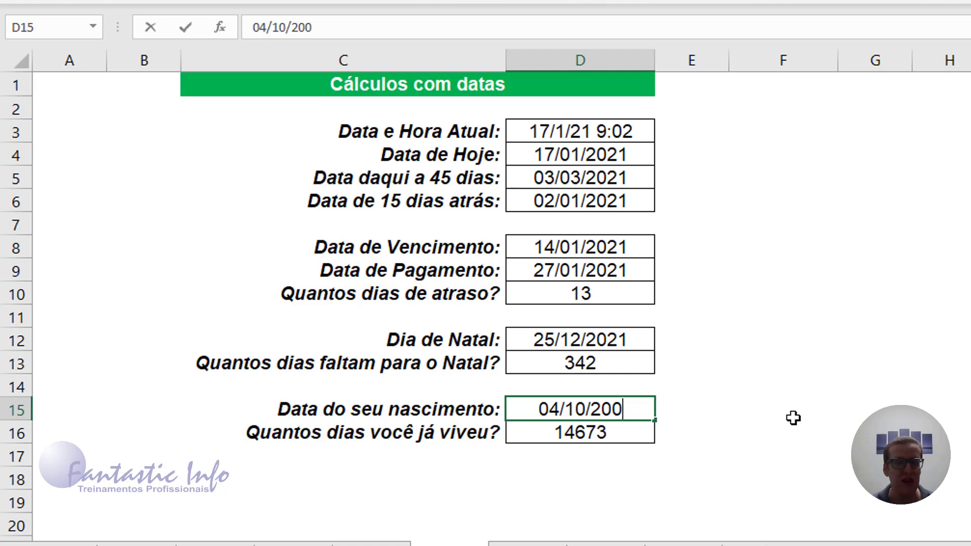
type("0")
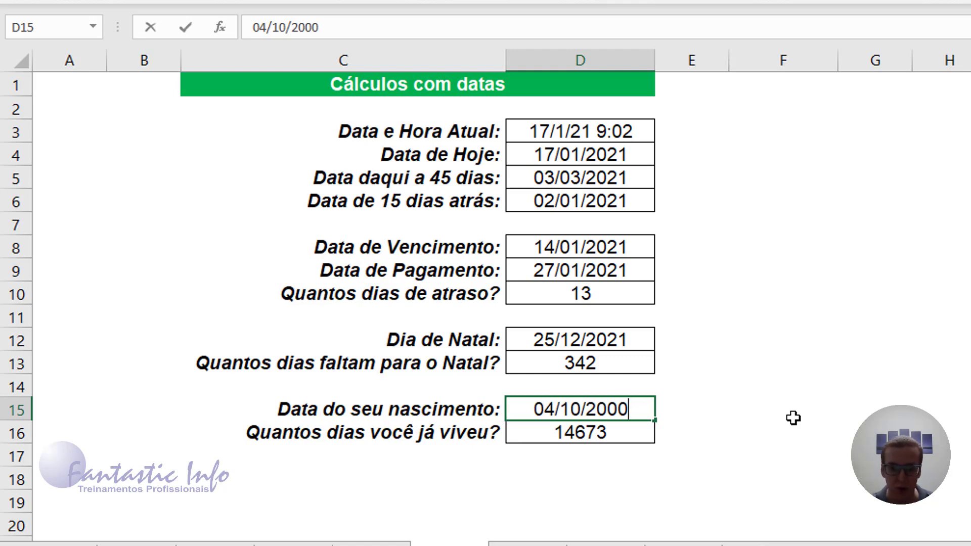
key("Return")
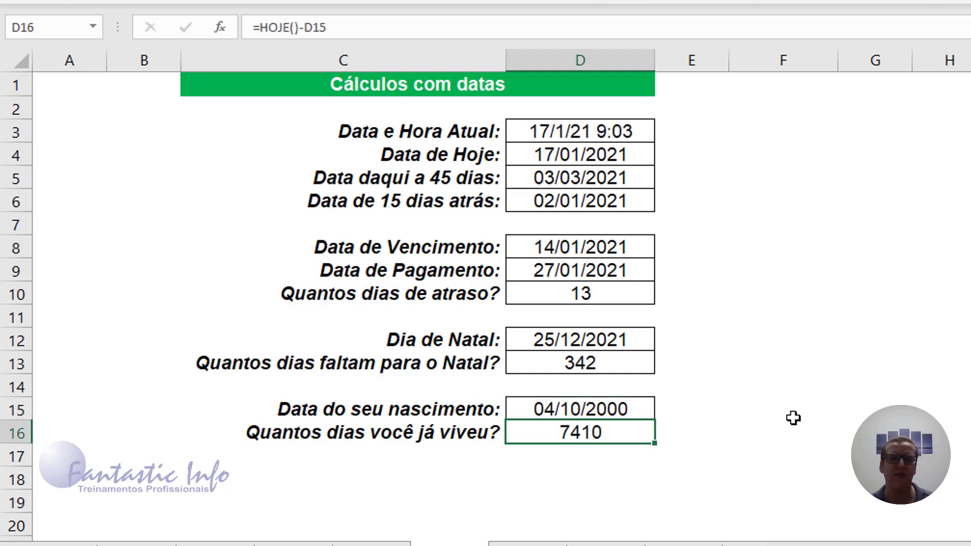